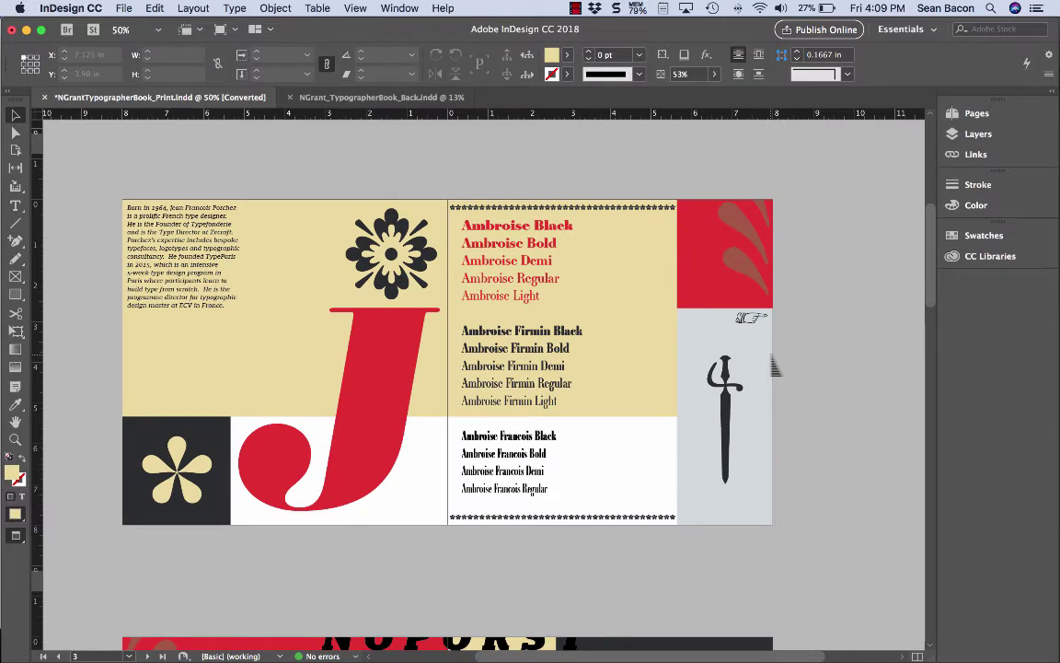
- Look through the spreads of the NGrantTypographerBook_Print document and check the NGrant_TypographerBook_Back document
scroll(773, 367, down, 2)
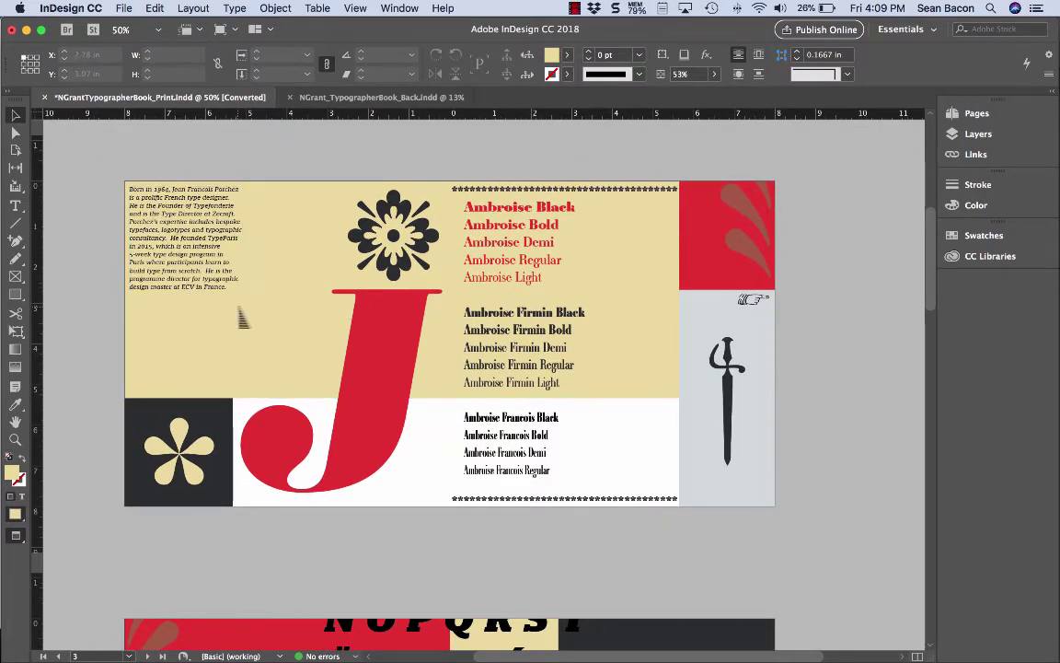
scroll(304, 350, down, 4)
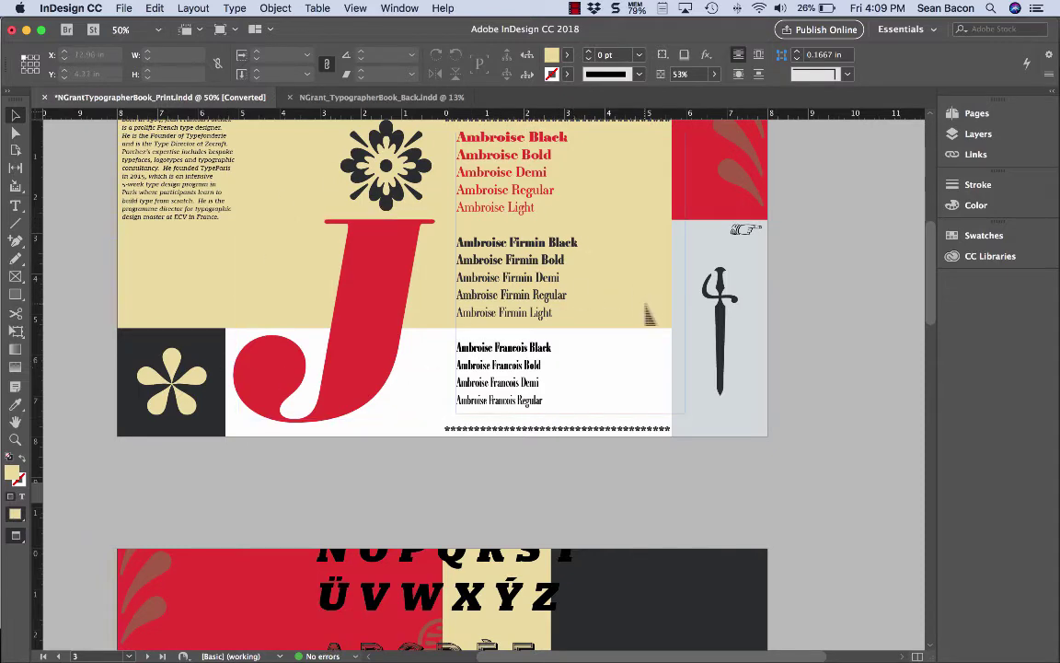
scroll(653, 343, down, 12)
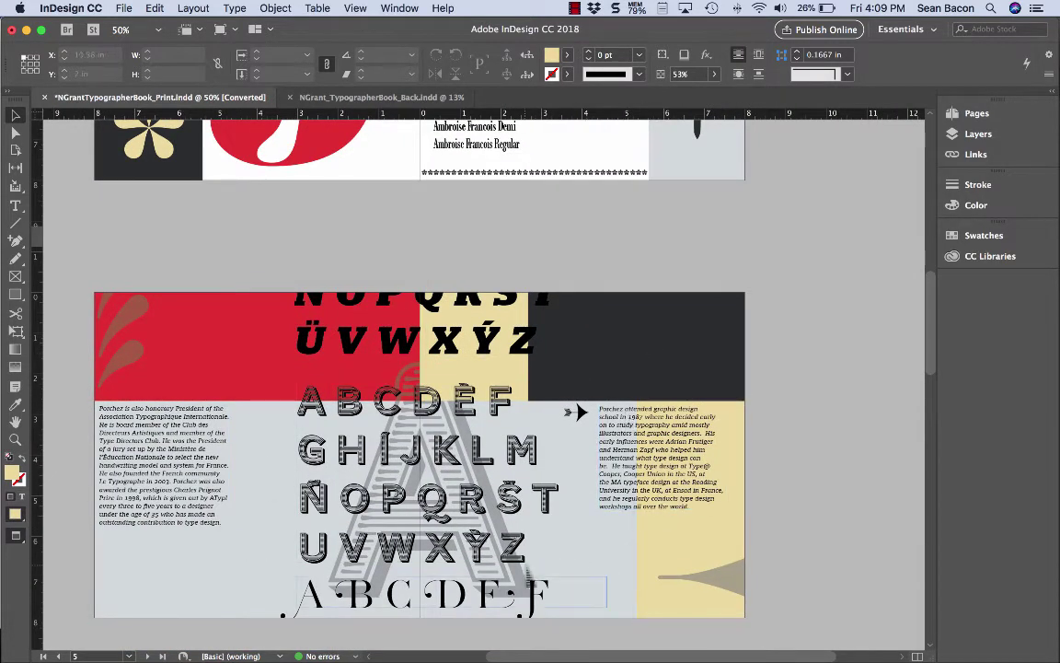
scroll(564, 497, down, 6)
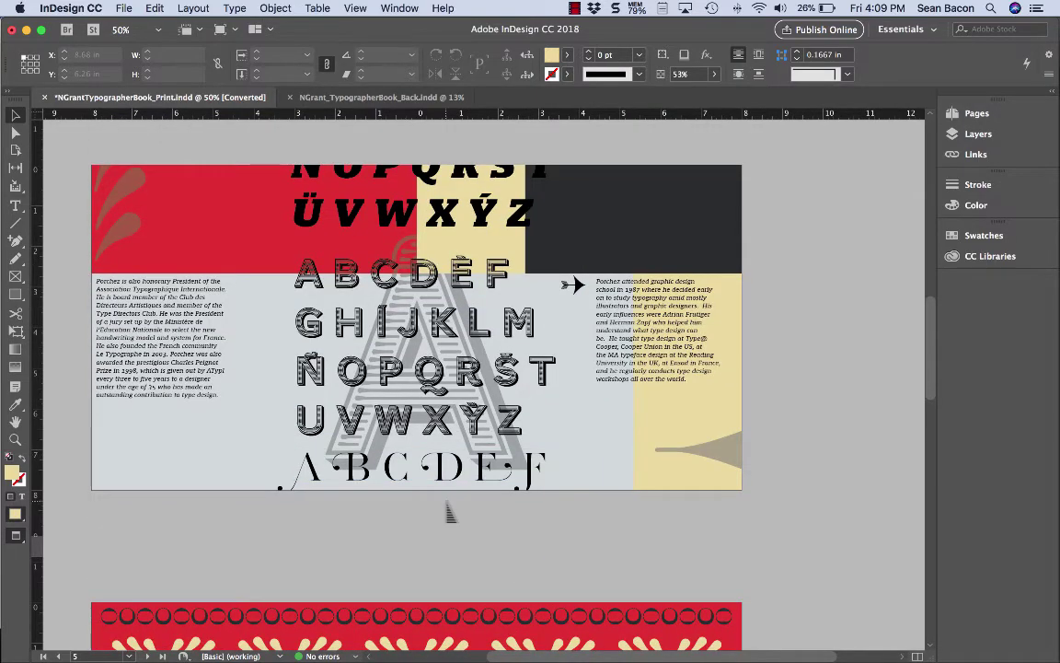
scroll(450, 502, down, 17)
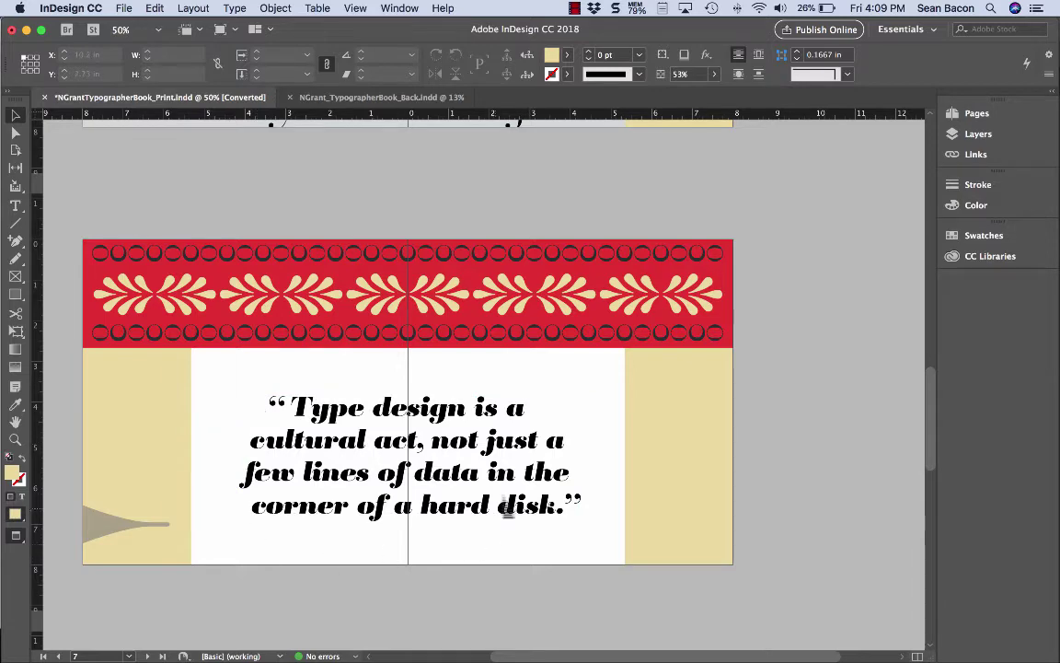
scroll(504, 495, down, 17)
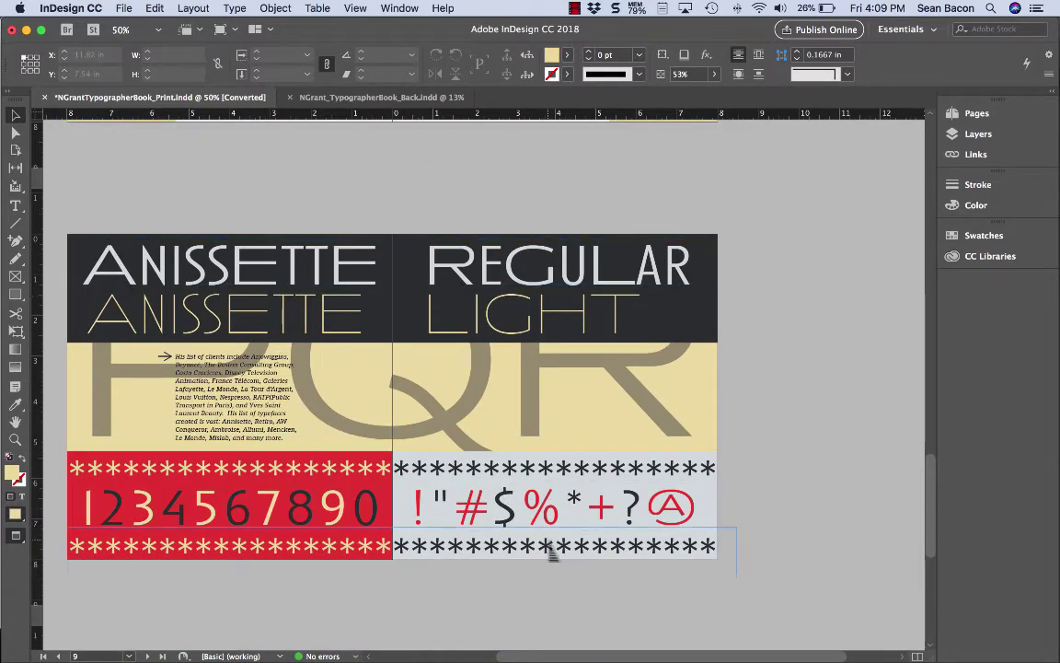
scroll(550, 552, down, 18)
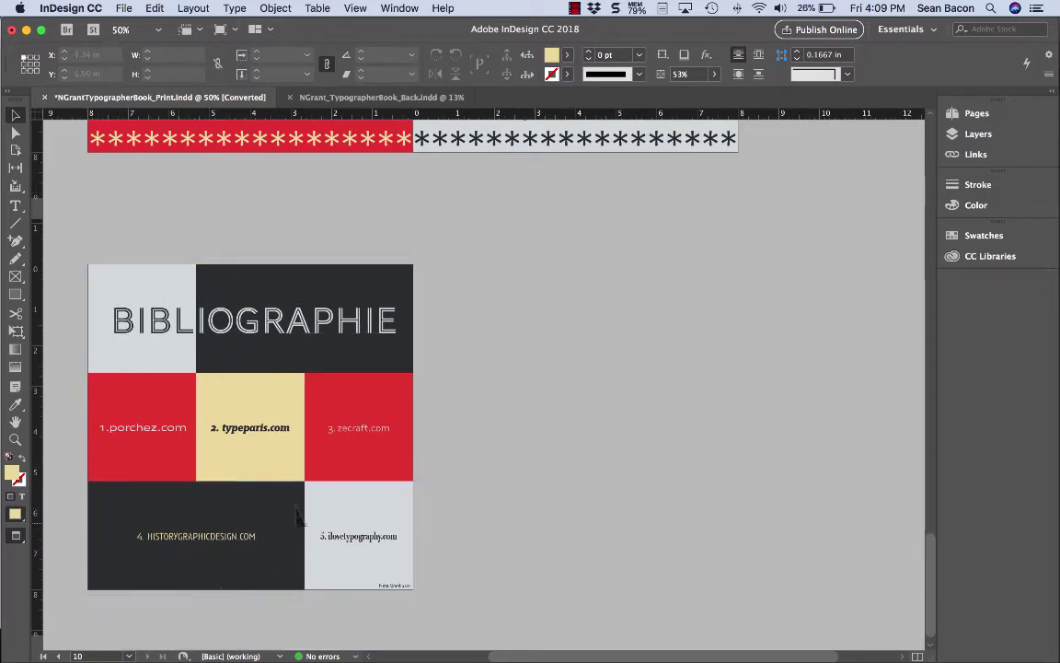
click(382, 97)
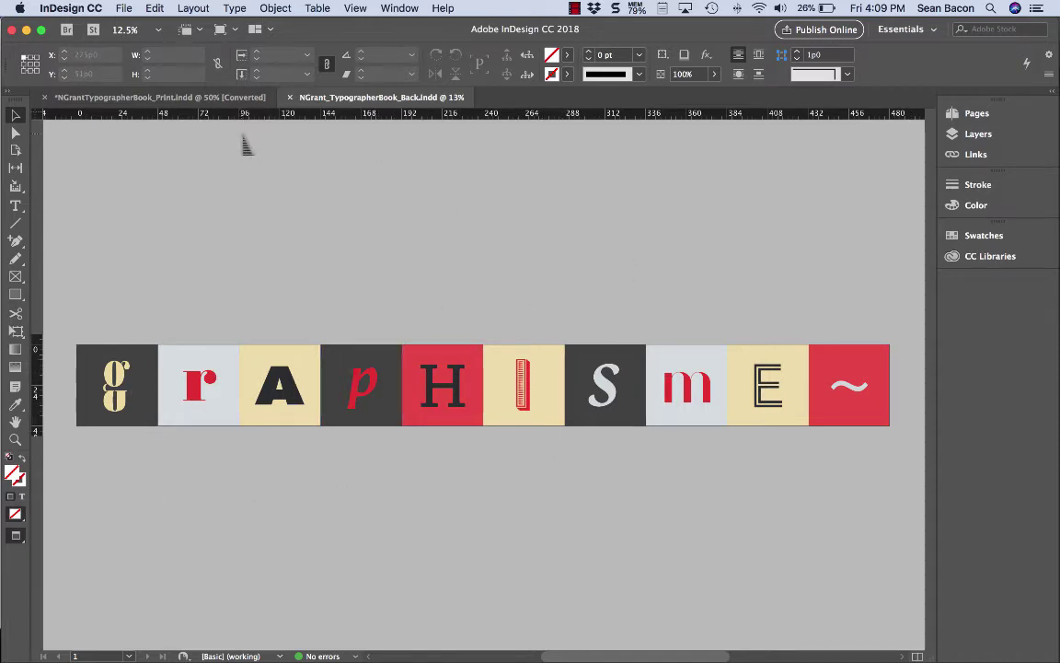
click(161, 96)
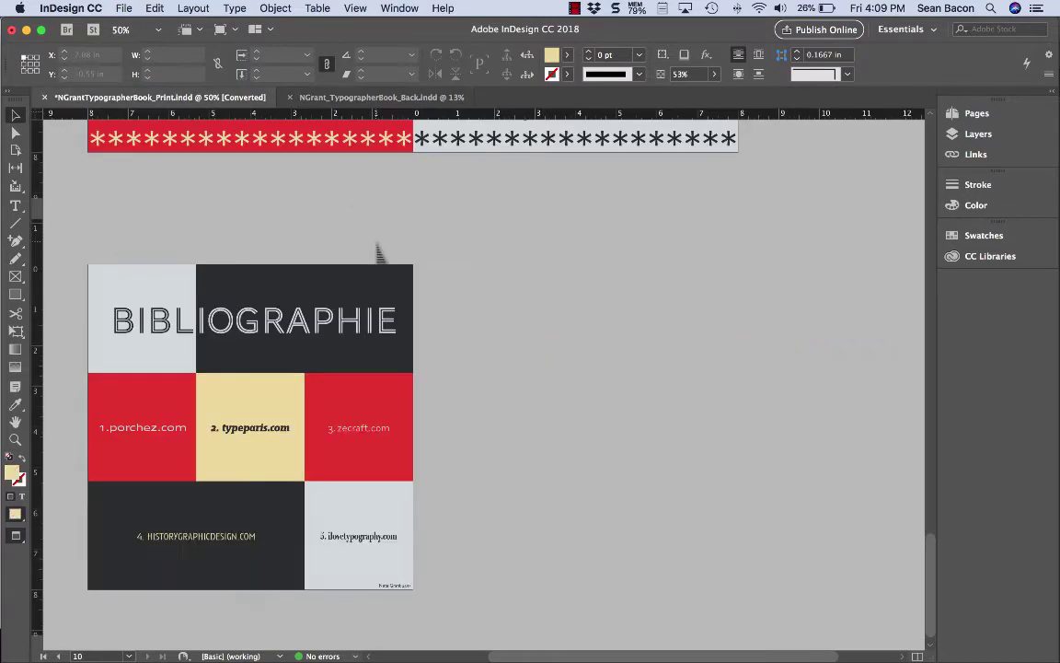
scroll(374, 244, up, 5)
scroll(378, 249, up, 20)
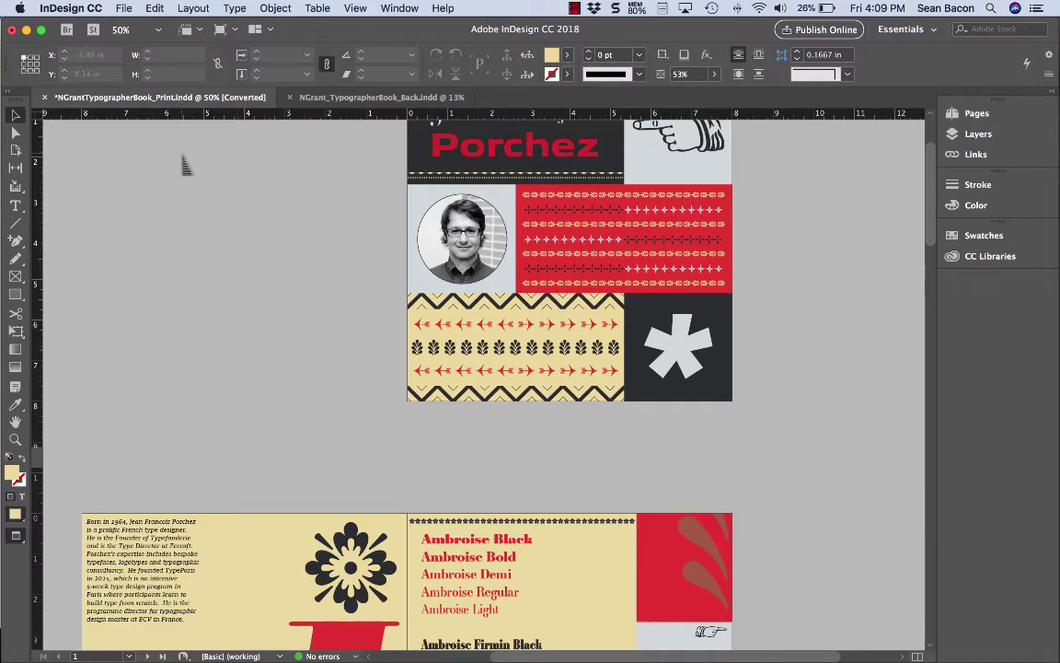
- Start exporting the print document to the Desktop as an Adobe PDF (Print) file named NGrant_TypographerBook_Front.pdf
click(123, 7)
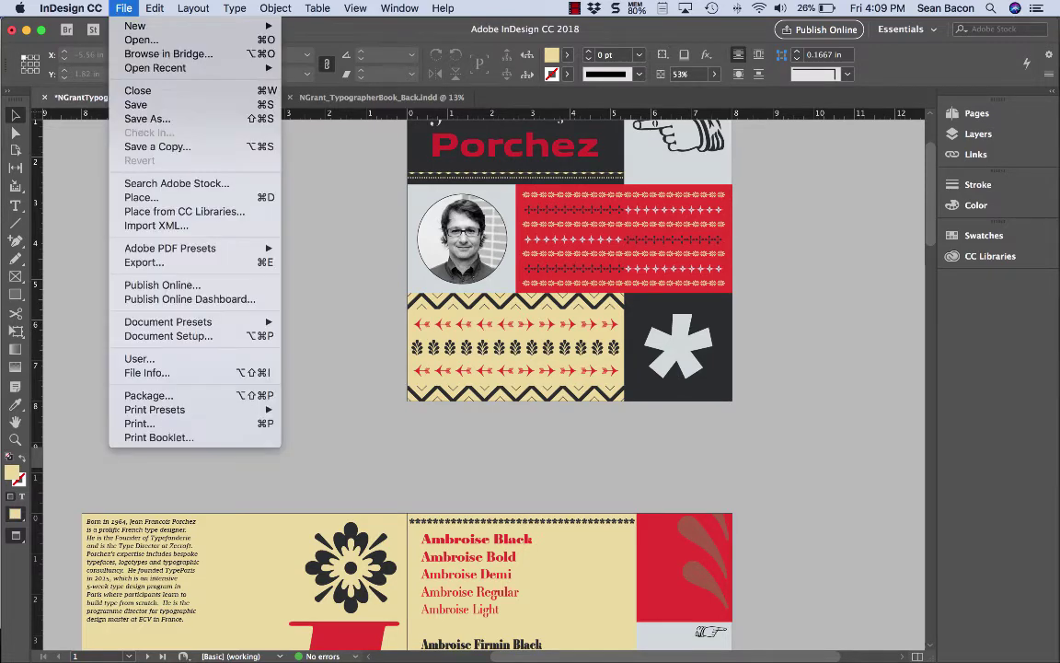
click(144, 261)
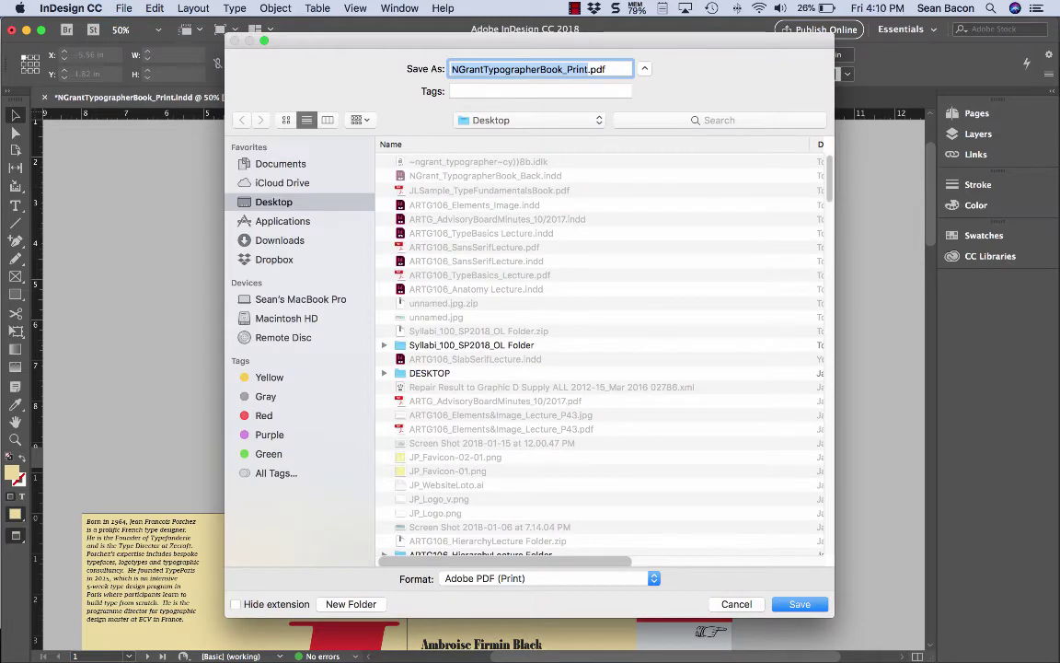
click(485, 69)
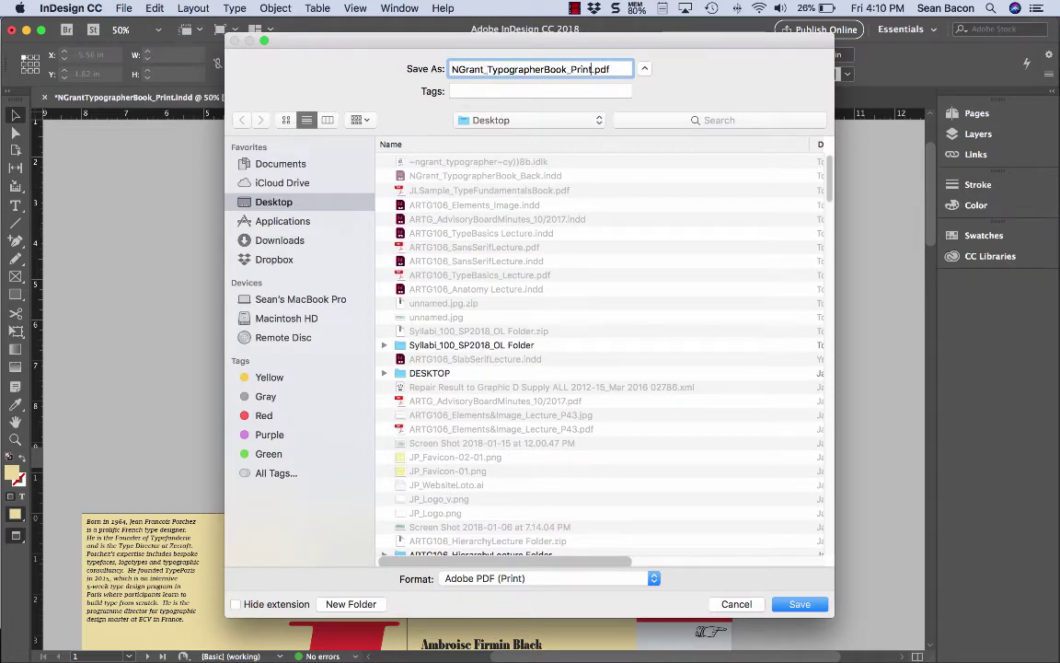
key(BackSpace)
key(BackSpace)
text(Front)
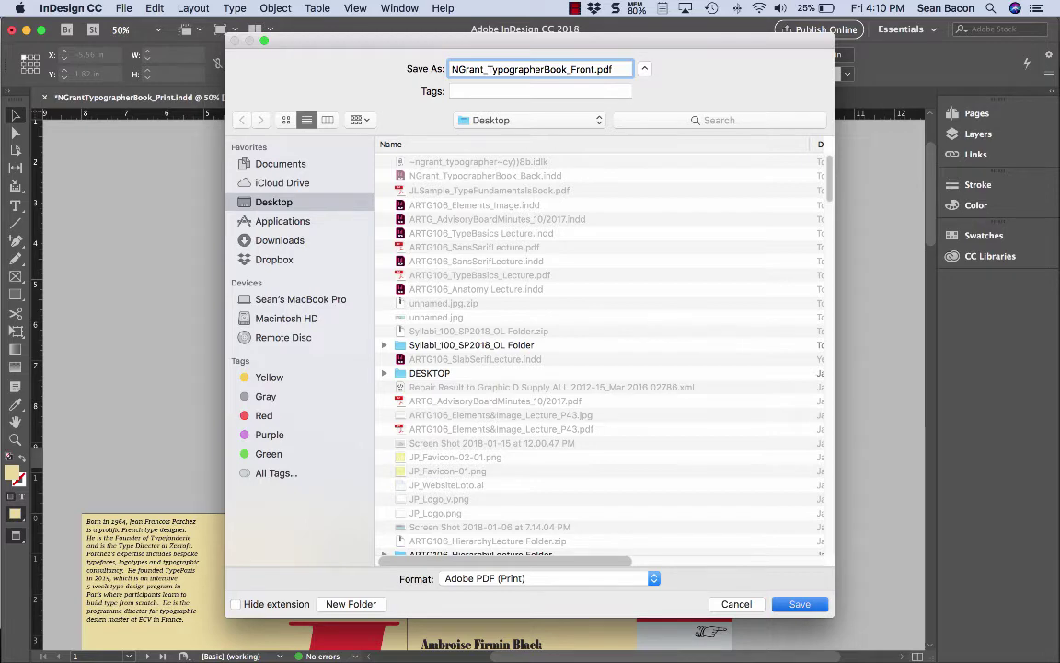
key(Return)
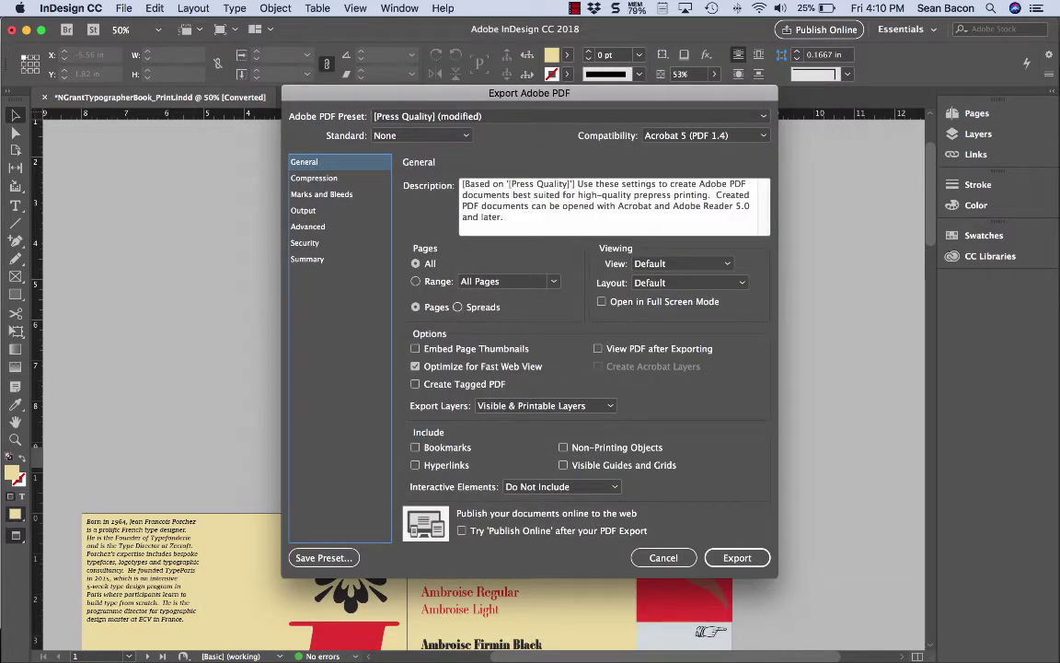
- Choose the Smallest File Size preset for the front PDF and set it to export as spreads
click(457, 307)
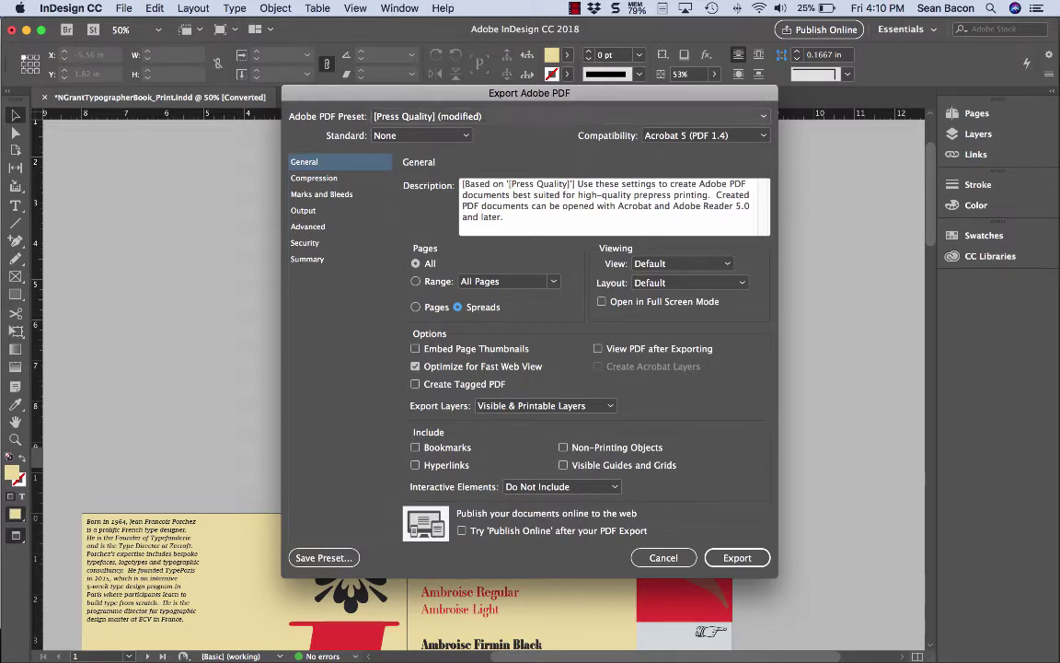
click(566, 116)
click(426, 225)
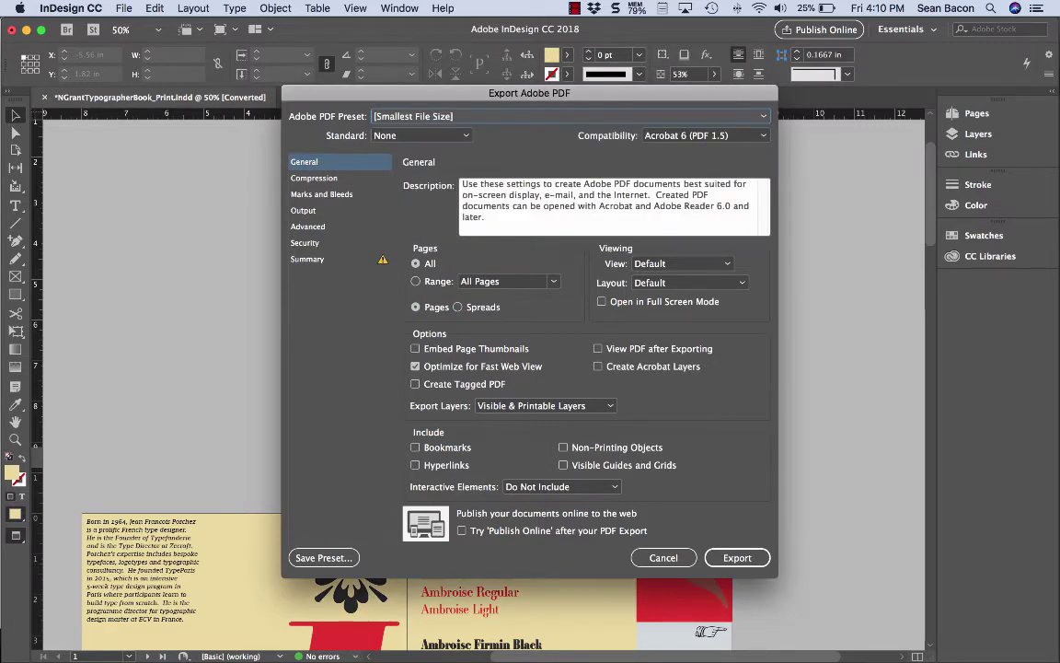
click(458, 306)
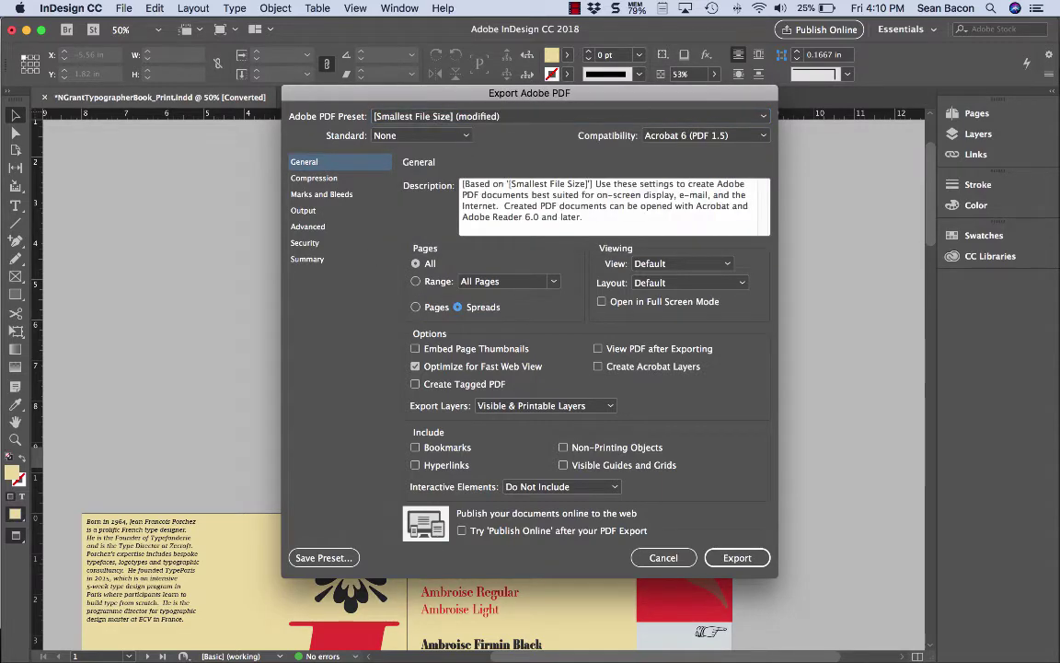
- Review the compression, marks and bleeds, and security settings, and export the front PDF with the current color settings
click(314, 178)
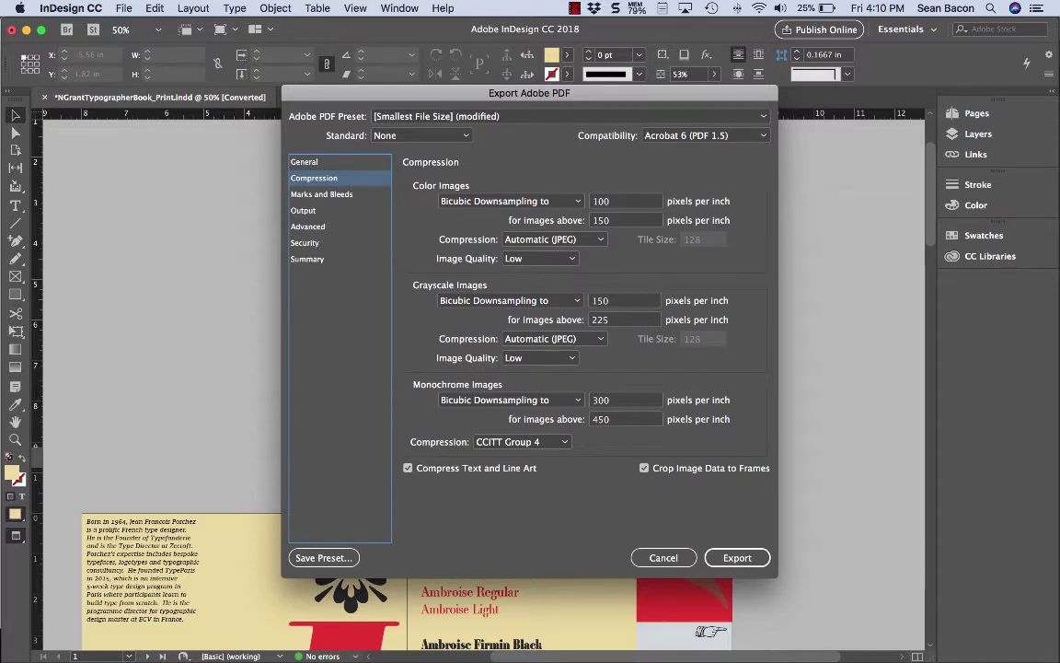
click(321, 194)
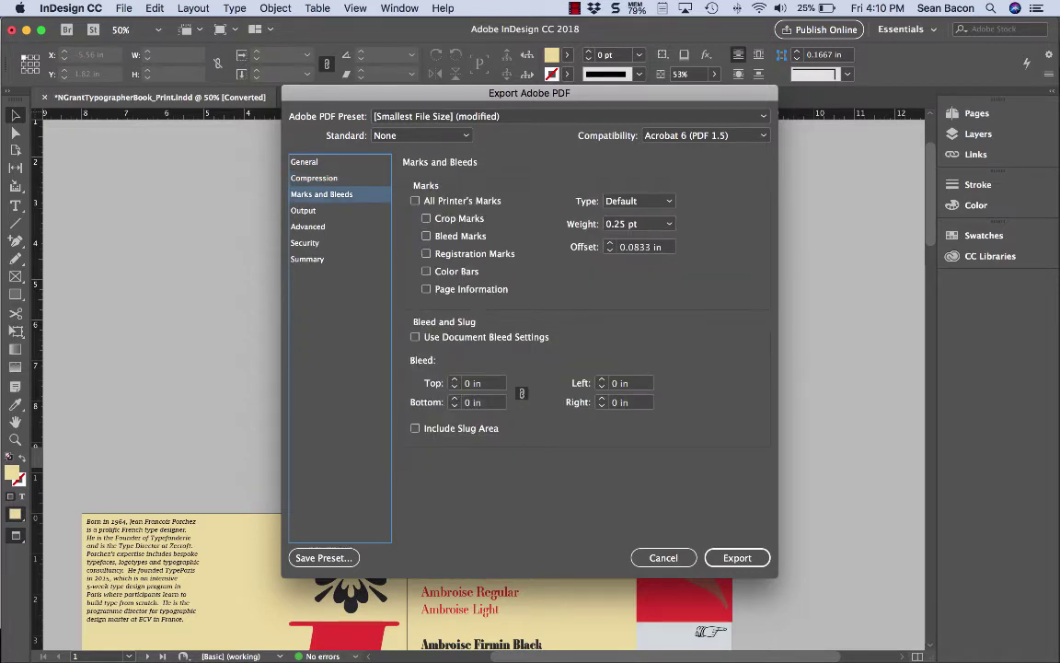
key(Down)
key(Down)
key(Down)
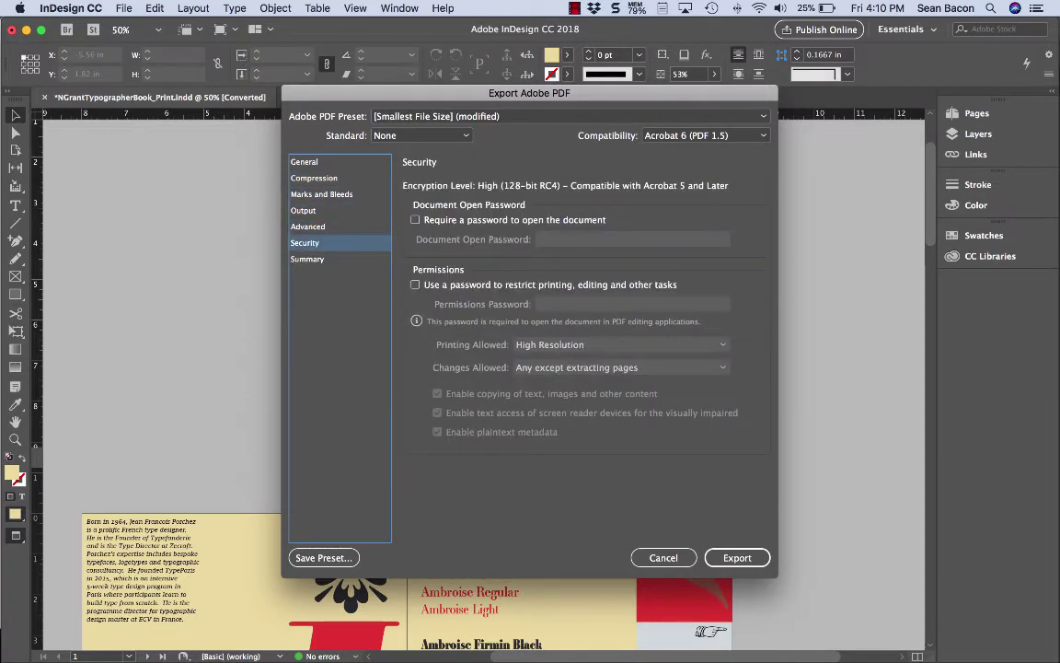
key(Return)
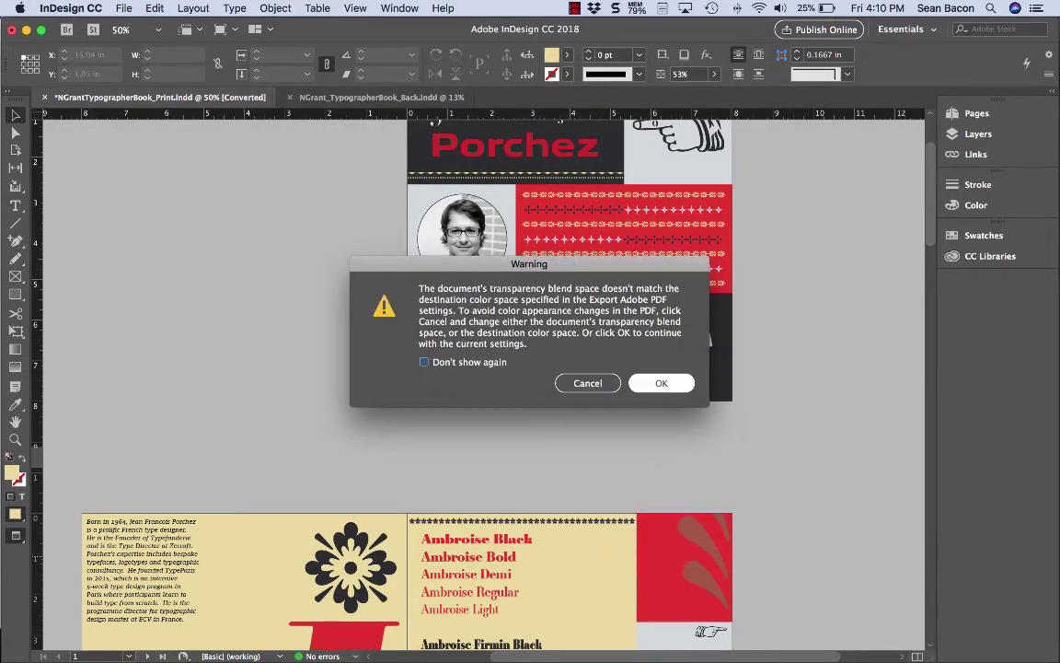
key(Return)
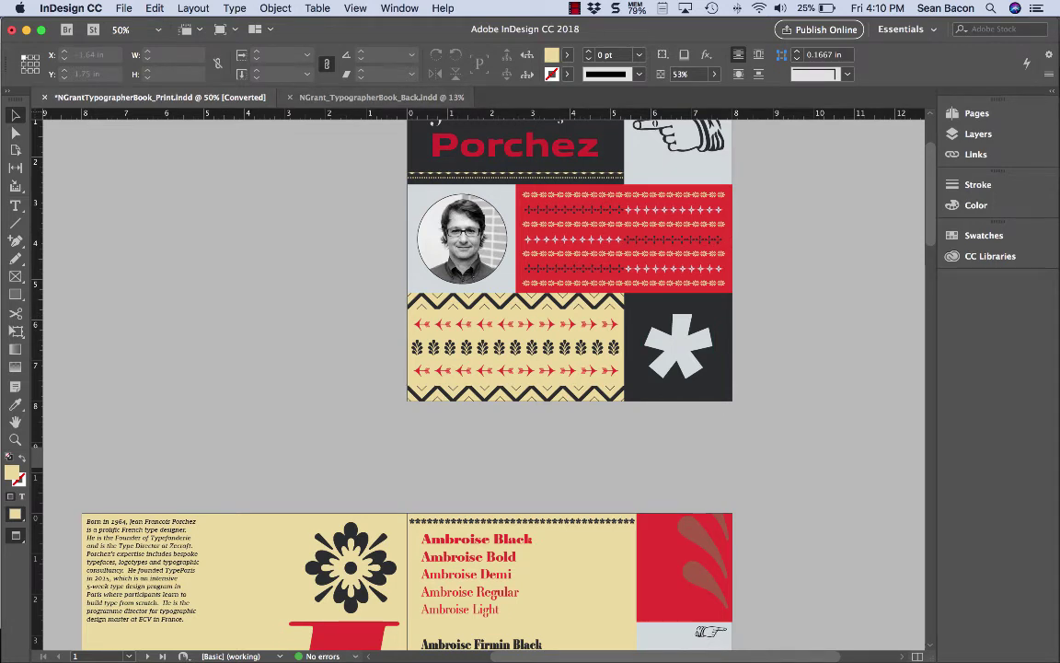
- Start a print PDF export of the back document as NGrant_TypographerBook_Back.pdf on the Desktop, set to export as pages
click(381, 97)
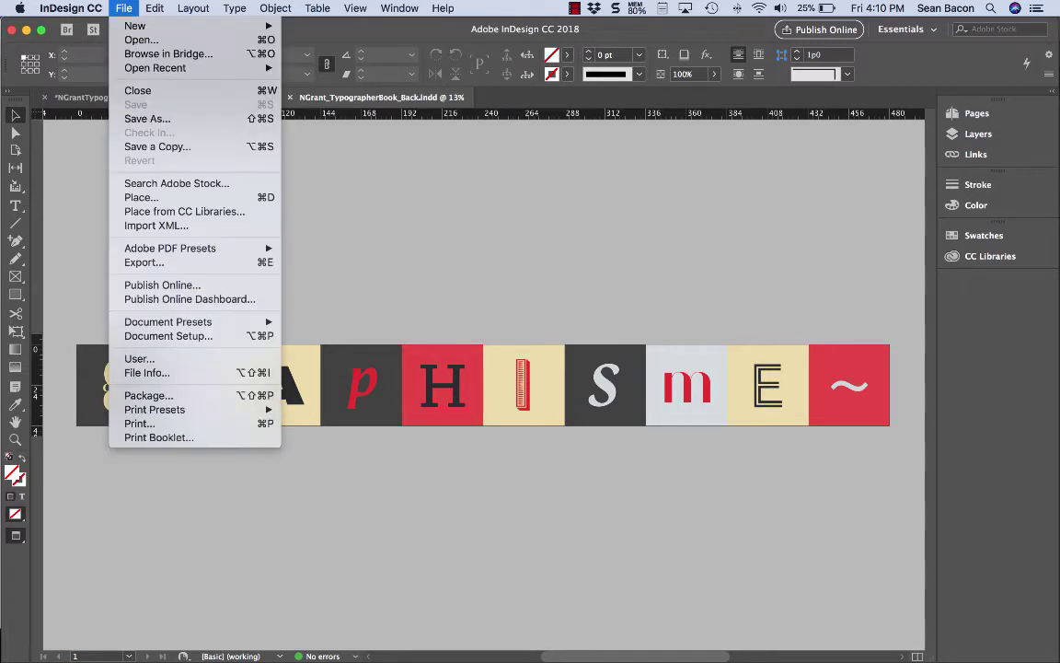
click(123, 8)
click(143, 262)
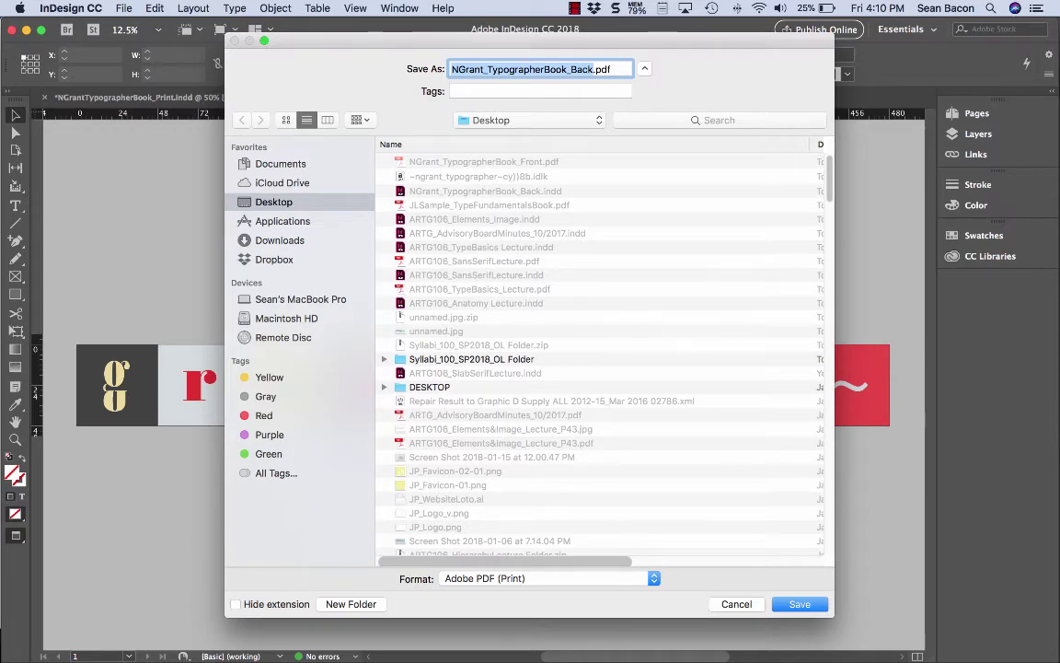
key(Return)
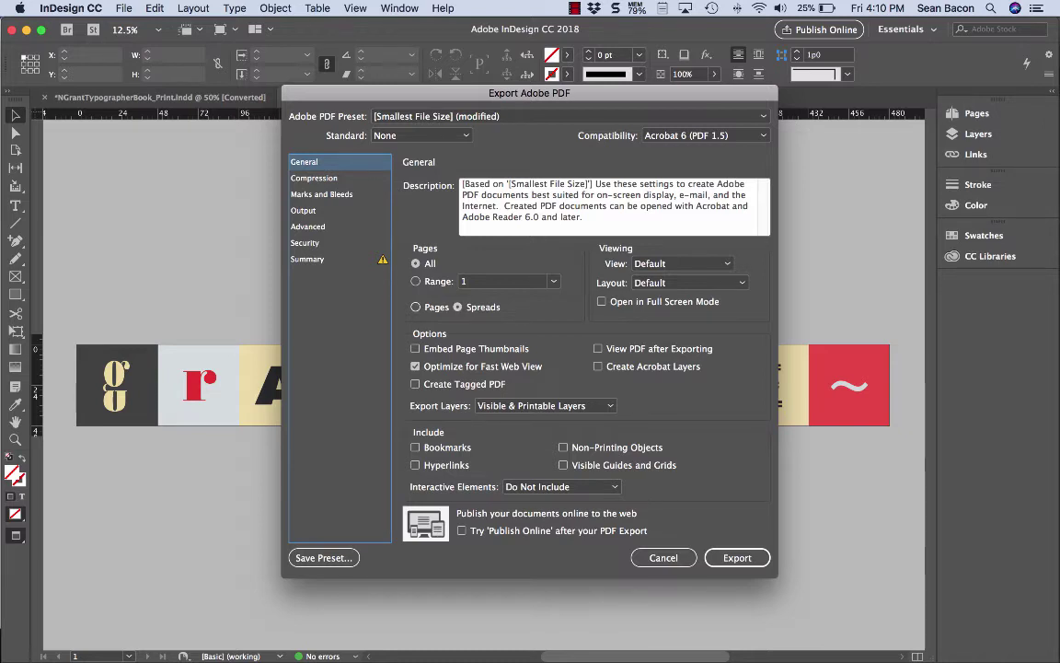
click(415, 307)
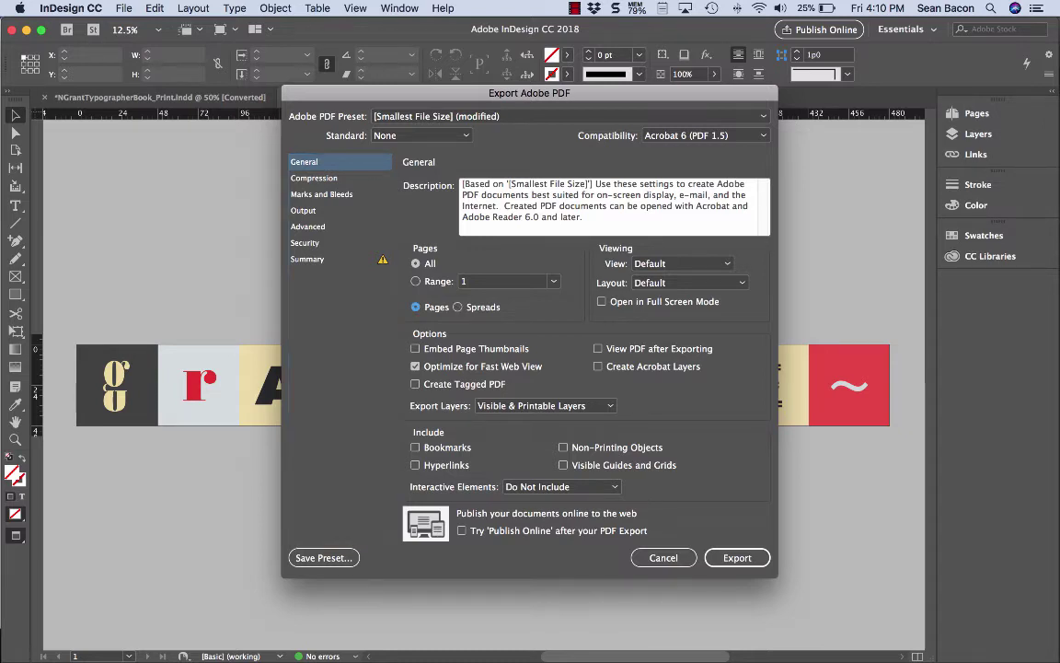
- Review the back PDF's export settings from compression through summary, and export it with the current color settings
click(315, 178)
click(321, 194)
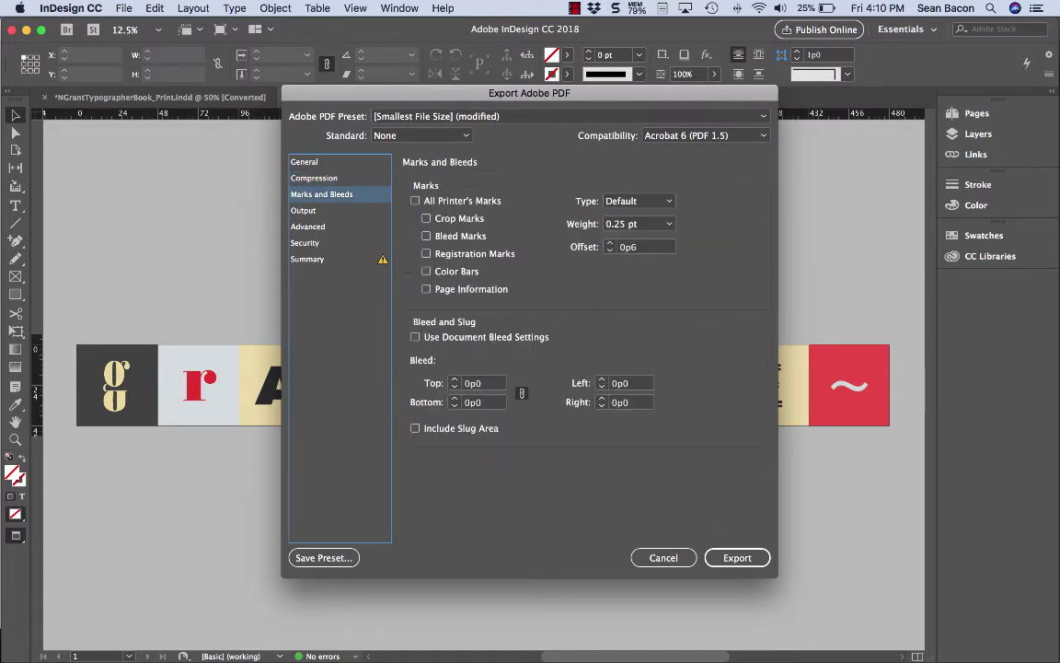
click(303, 211)
click(321, 194)
click(307, 226)
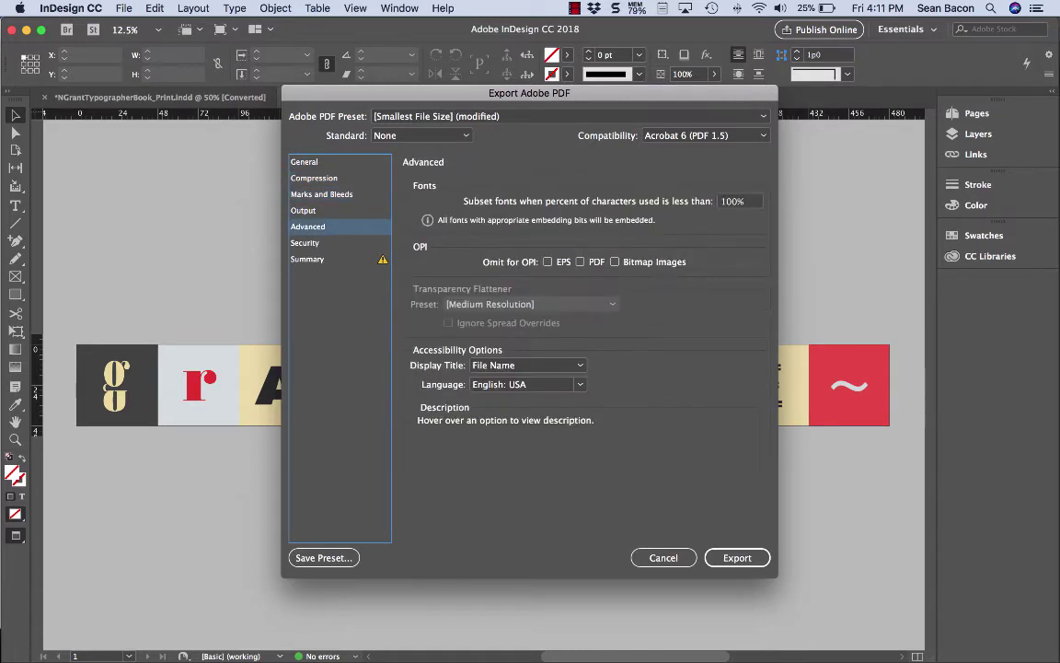
click(305, 243)
click(307, 259)
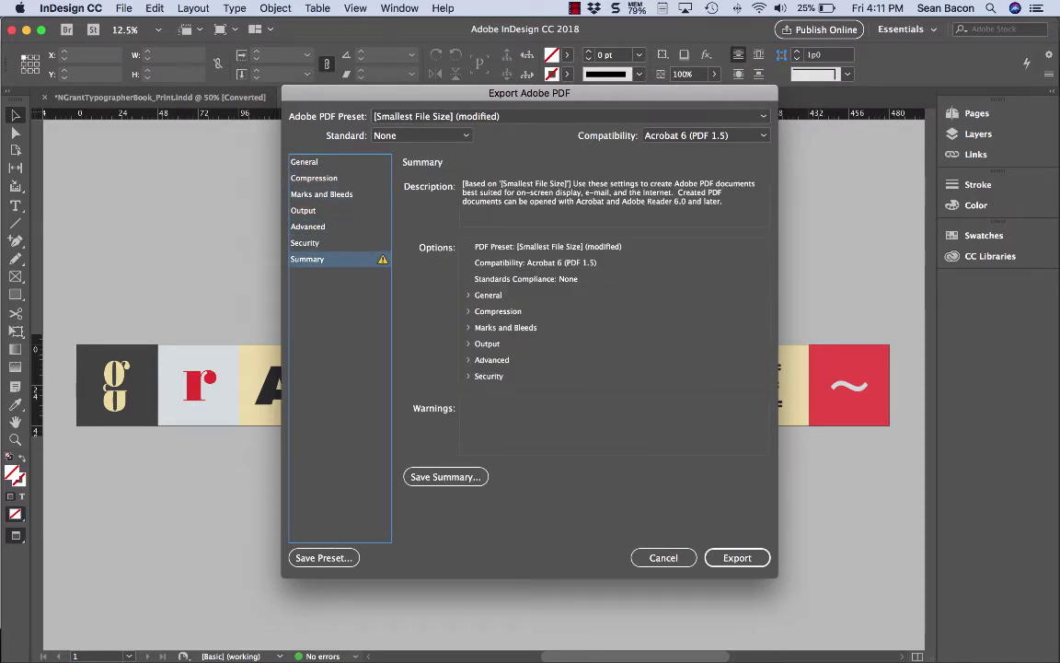
click(738, 557)
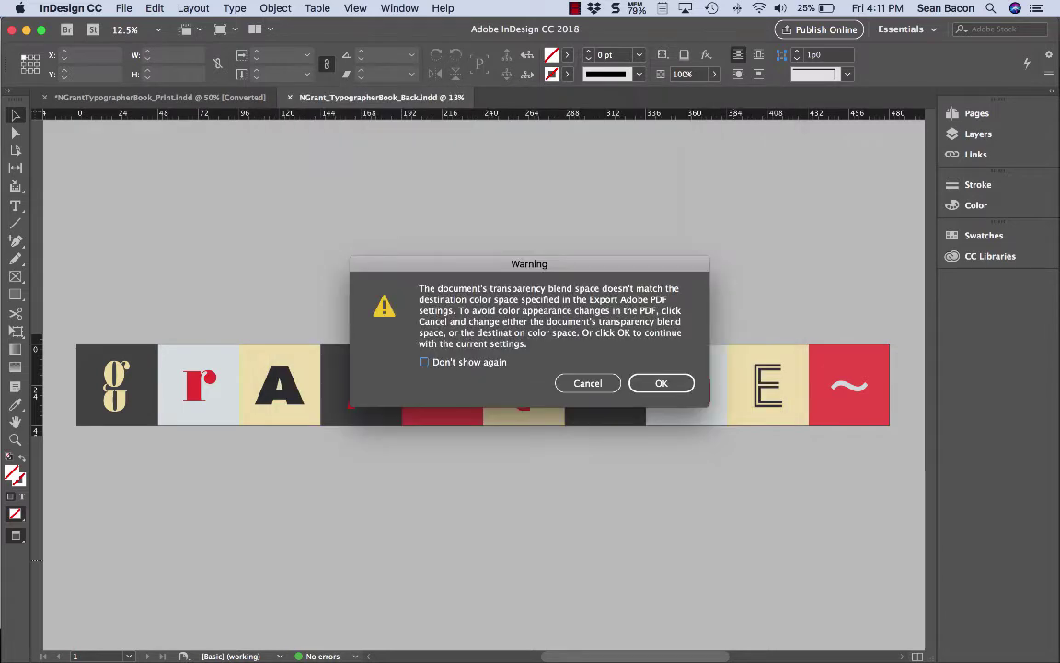
key(Return)
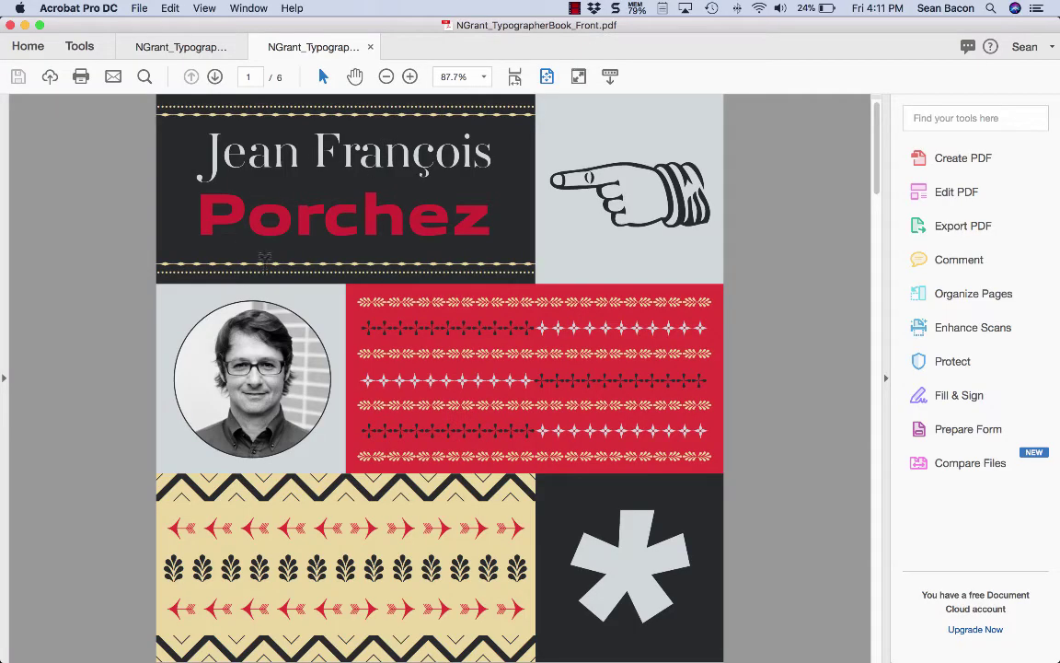
- In Acrobat, view page 2 of NGrant_TypographerBook_Front.pdf at 33.3% and show the page thumbnails
click(881, 425)
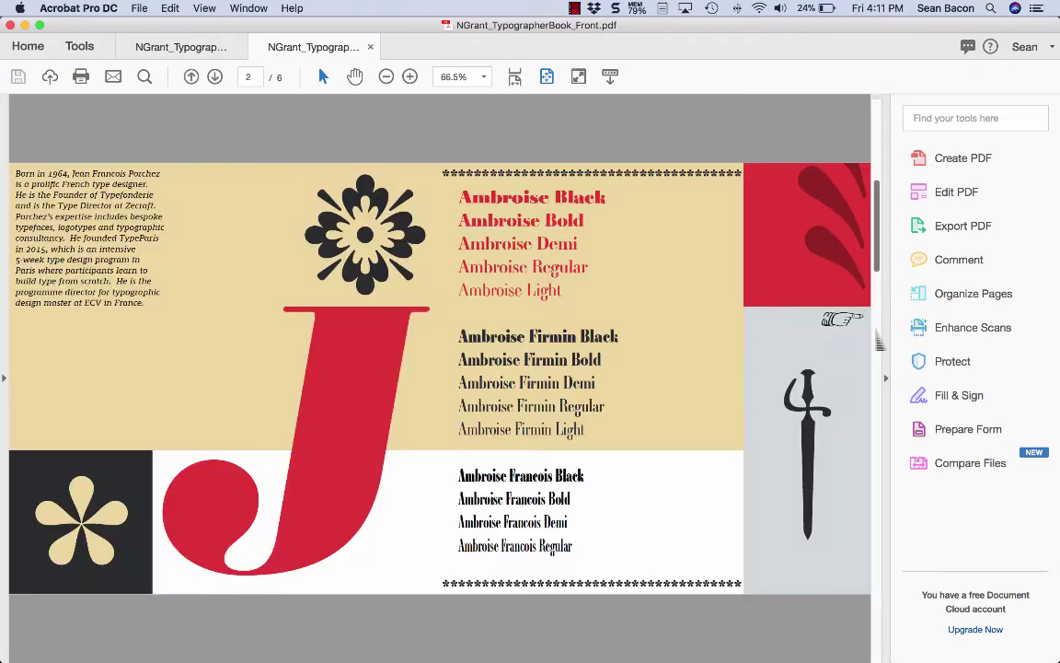
key(super+minus)
key(super+minus)
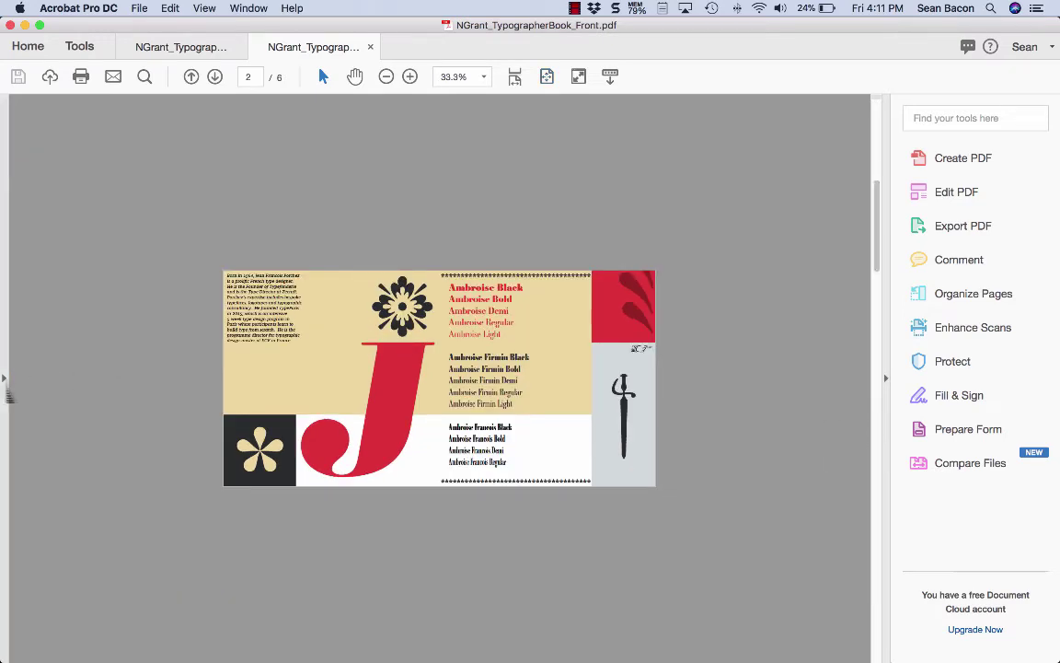
click(4, 379)
click(17, 115)
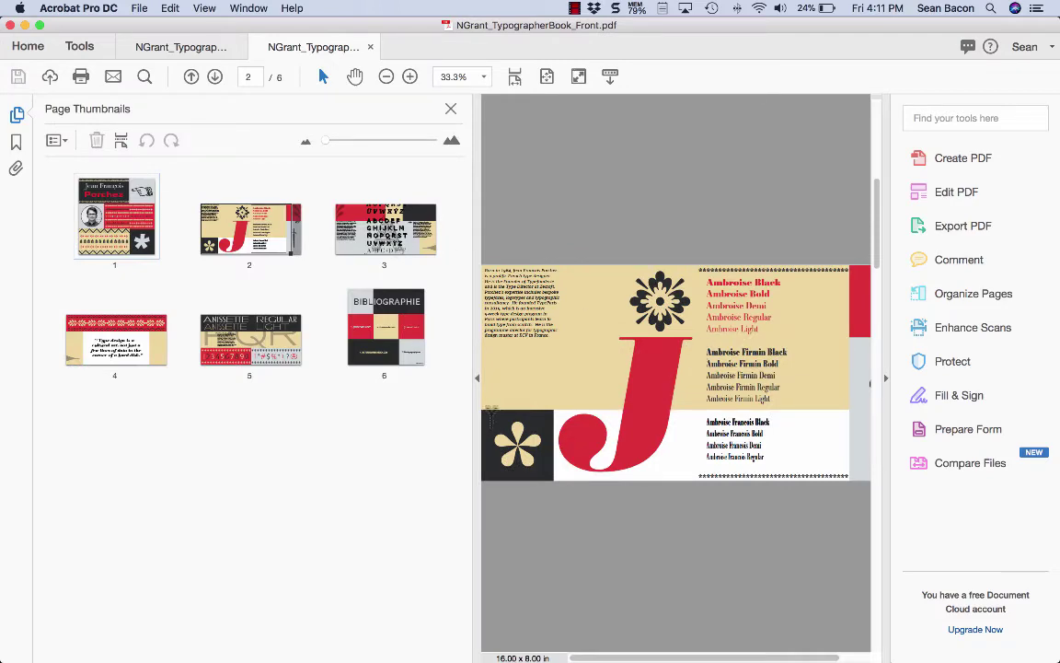
- Page through the front PDF to page 6 with a narrower thumbnails pane and the tools pane collapsed
drag(478, 426, 241, 429)
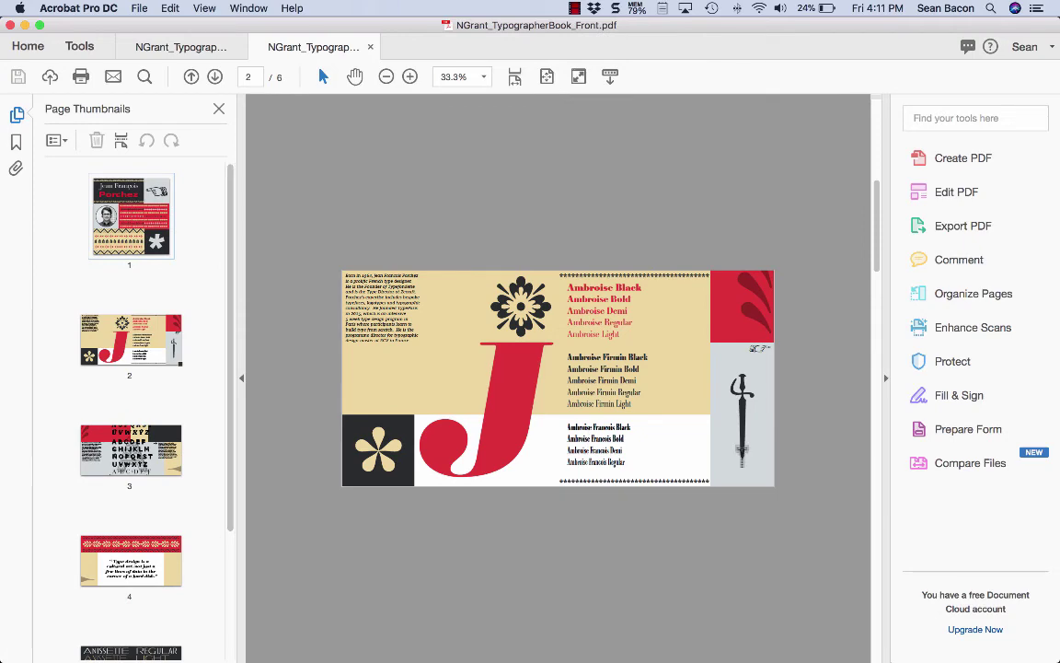
click(879, 504)
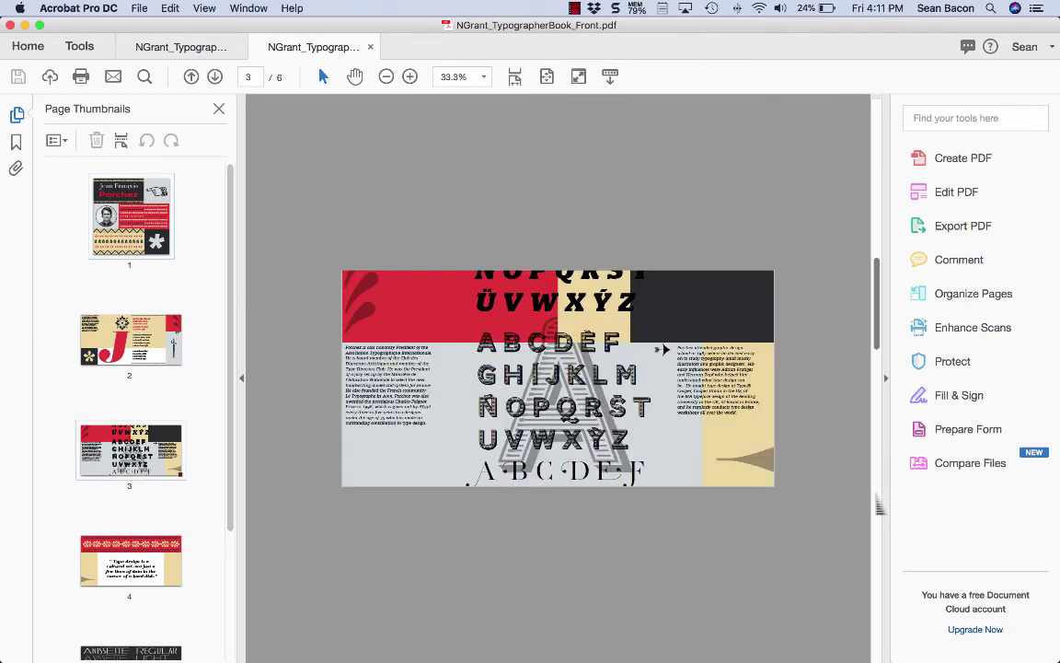
click(879, 504)
click(879, 504)
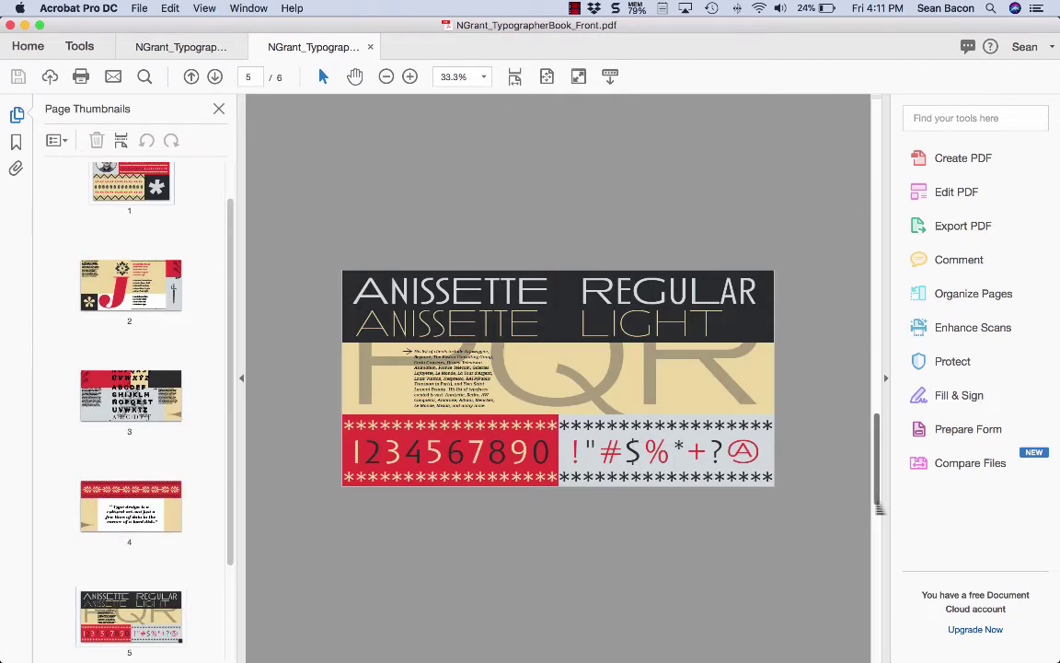
click(879, 506)
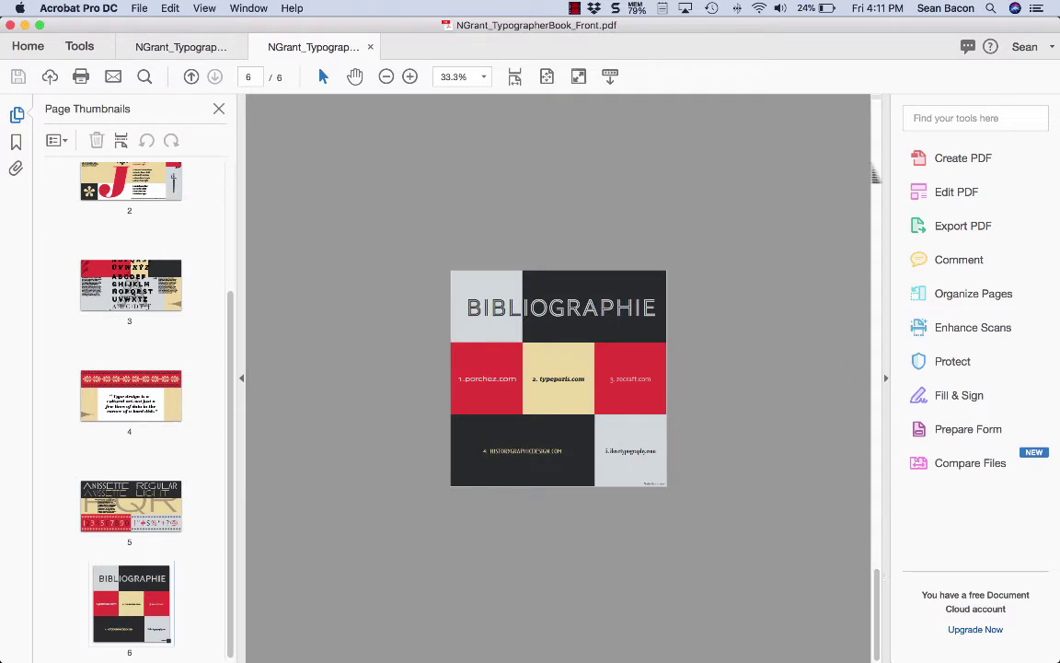
click(875, 171)
click(883, 432)
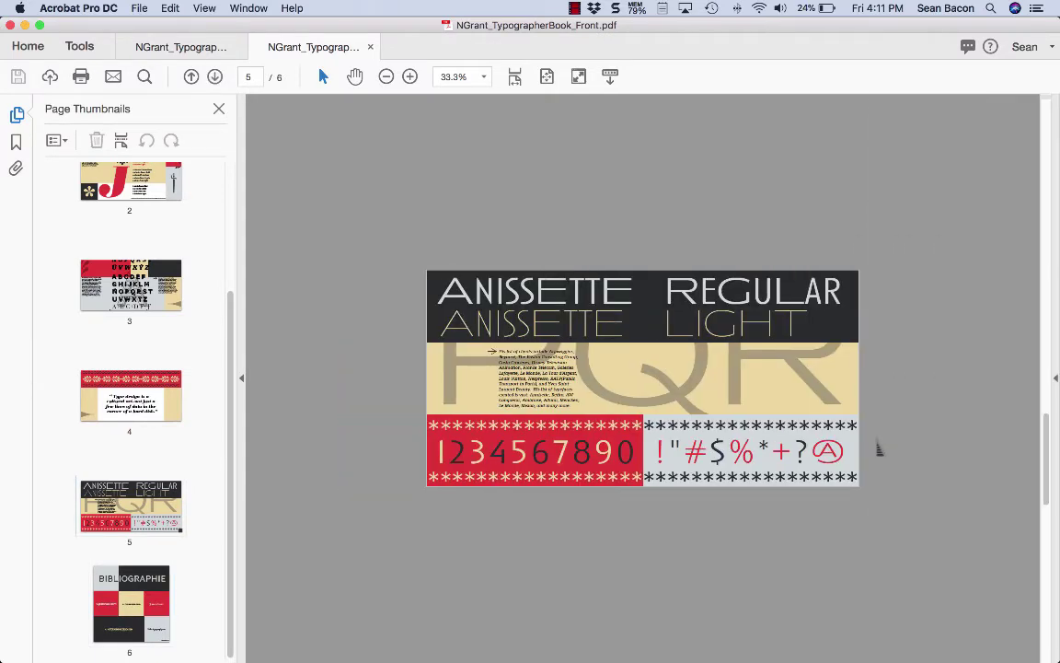
drag(1045, 459, 1045, 608)
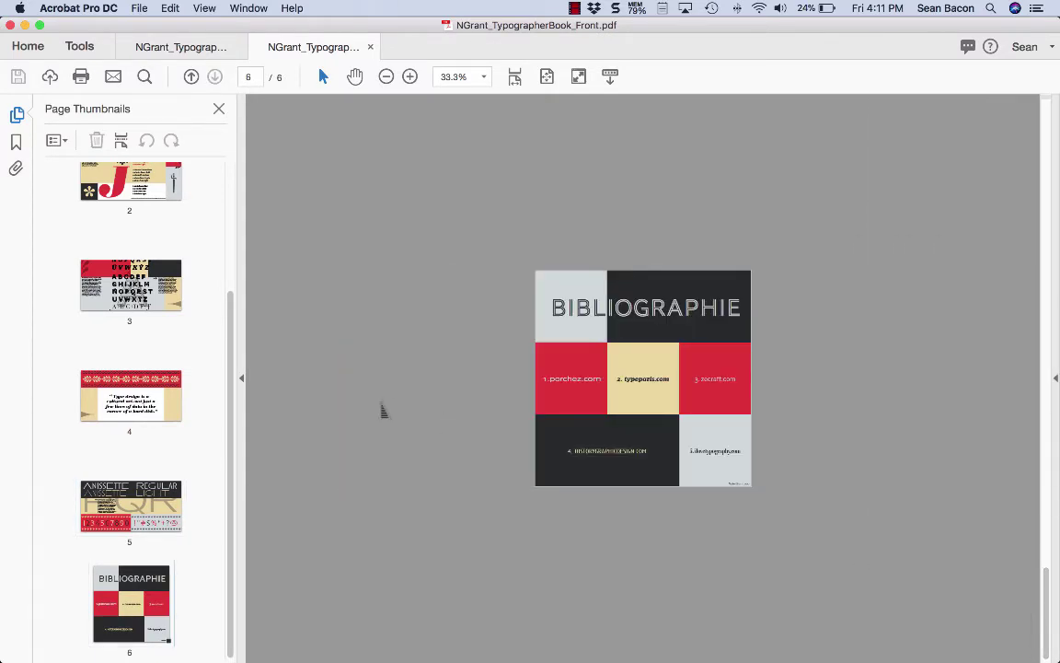
- Open NGrant_TypographerBook_Back.pdf in its own window and copy its page after page 6 of the front PDF
click(184, 52)
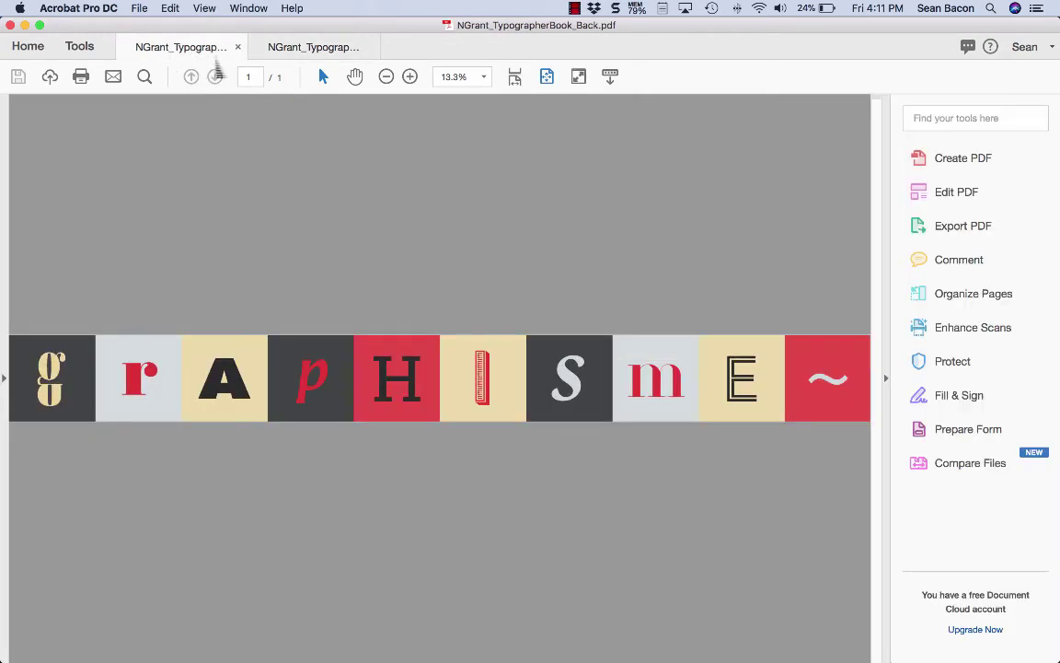
drag(189, 53, 465, 243)
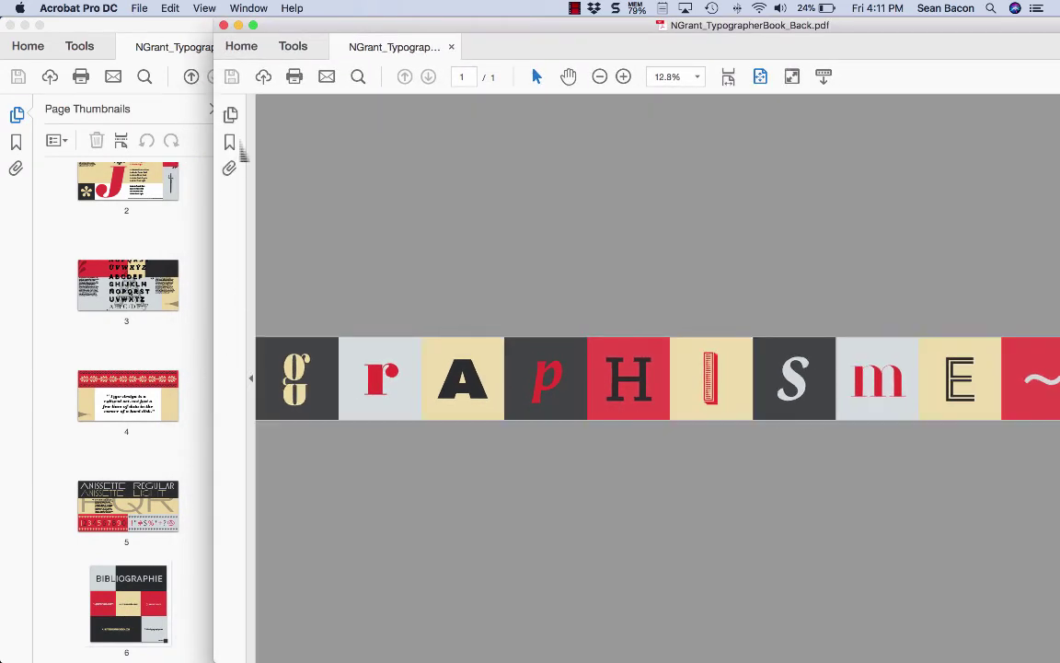
click(230, 115)
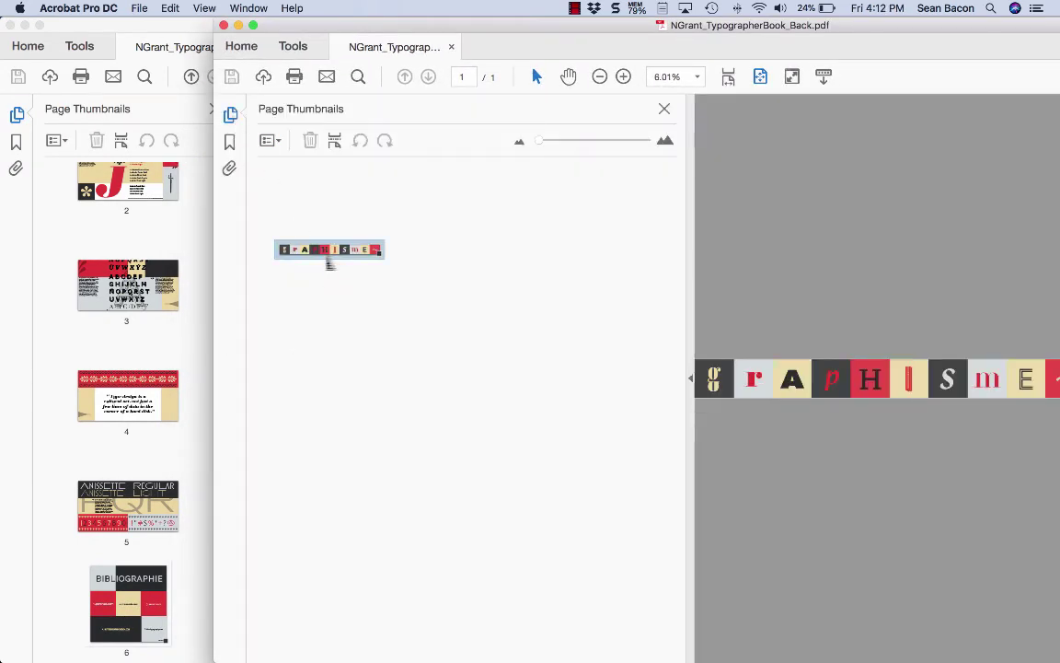
drag(329, 264, 129, 655)
scroll(173, 559, down, 3)
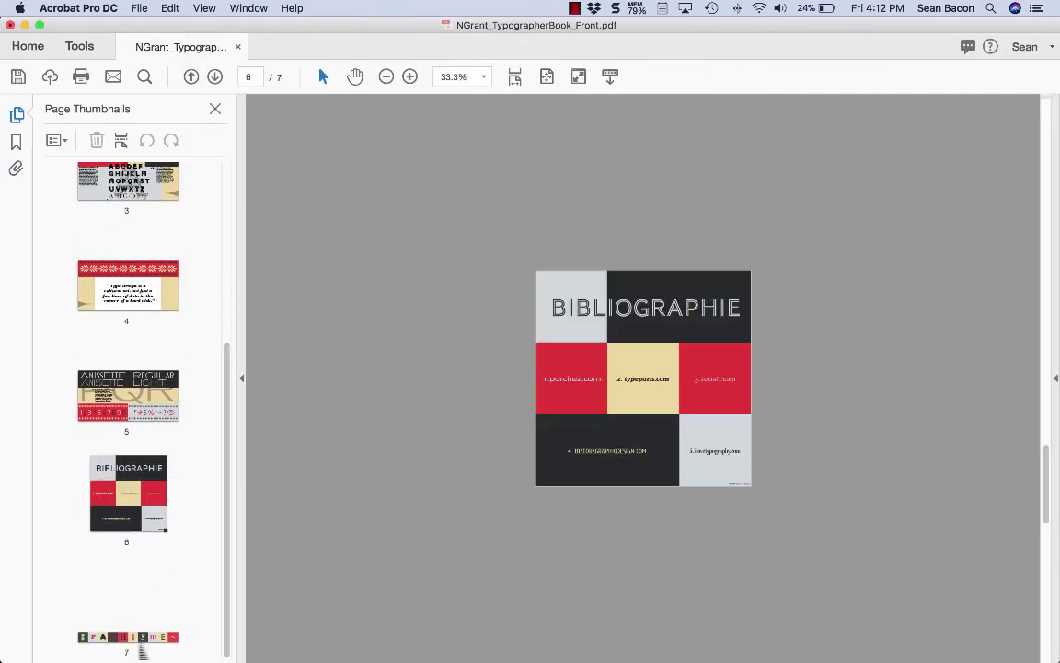
- Check the pages of the combined document from the end back to page 3
click(140, 650)
click(124, 474)
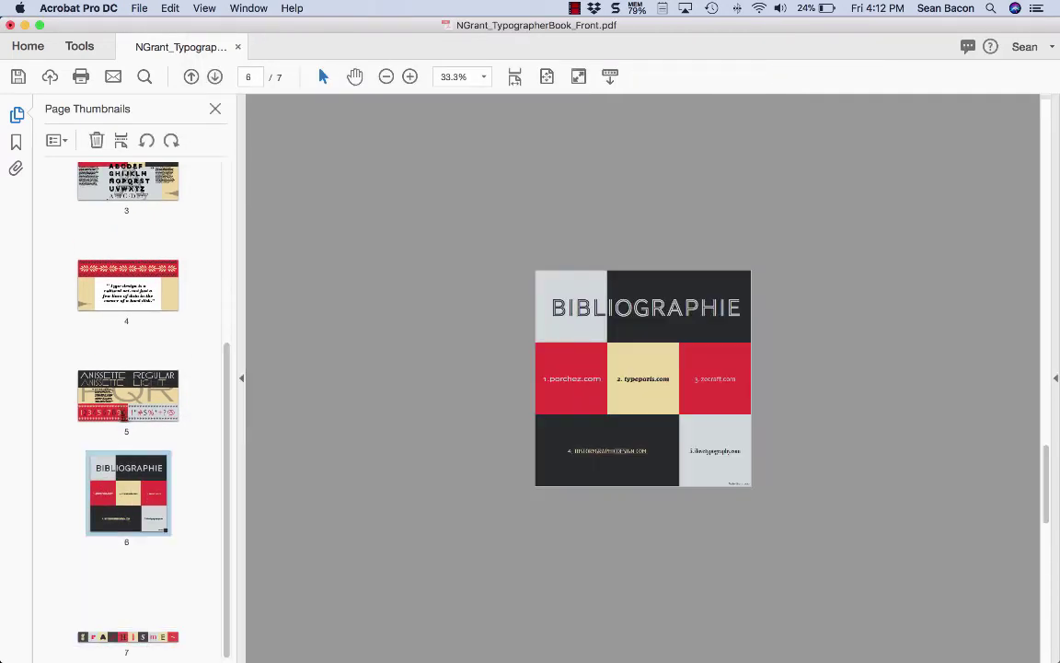
click(113, 374)
click(124, 256)
click(118, 186)
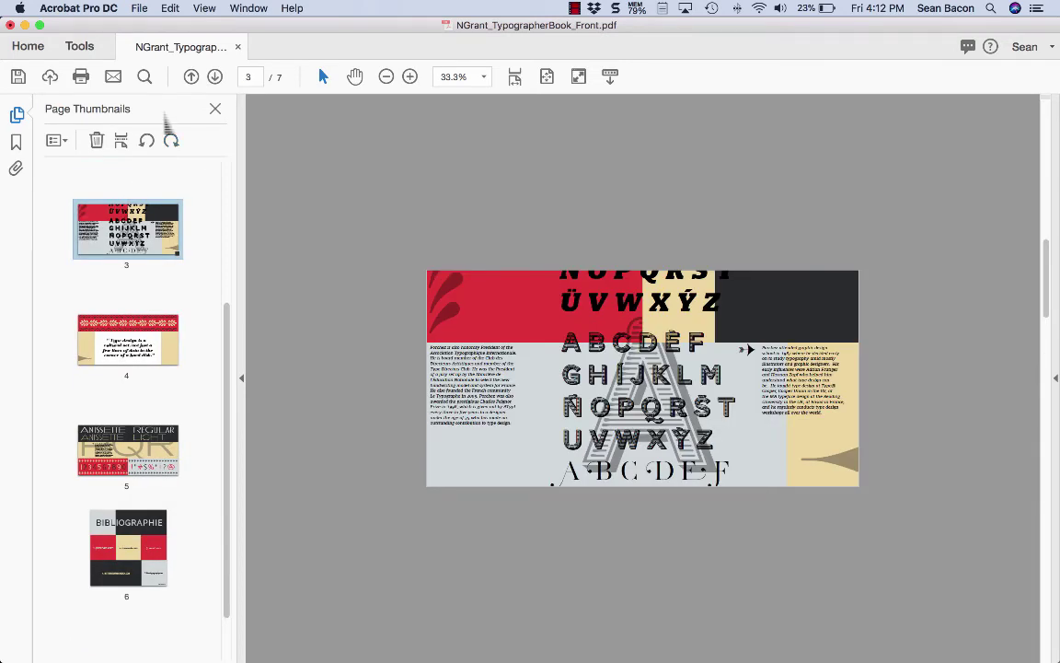
scroll(155, 247, up, 5)
- Examine the file options and recent folders for saving the combined document under a new name, without saving
click(139, 9)
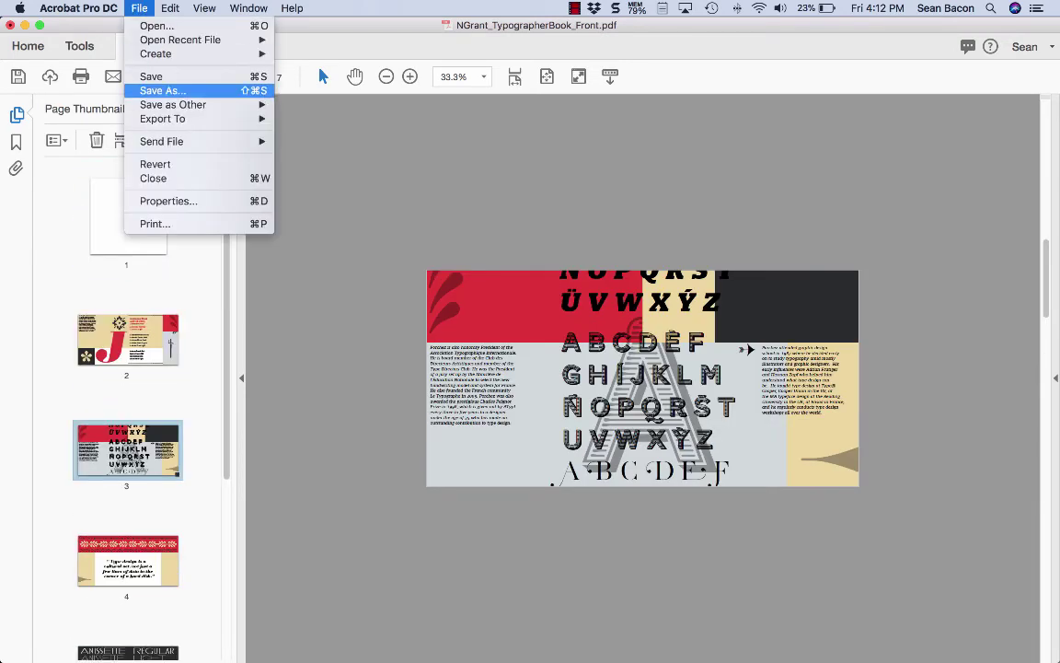
click(162, 90)
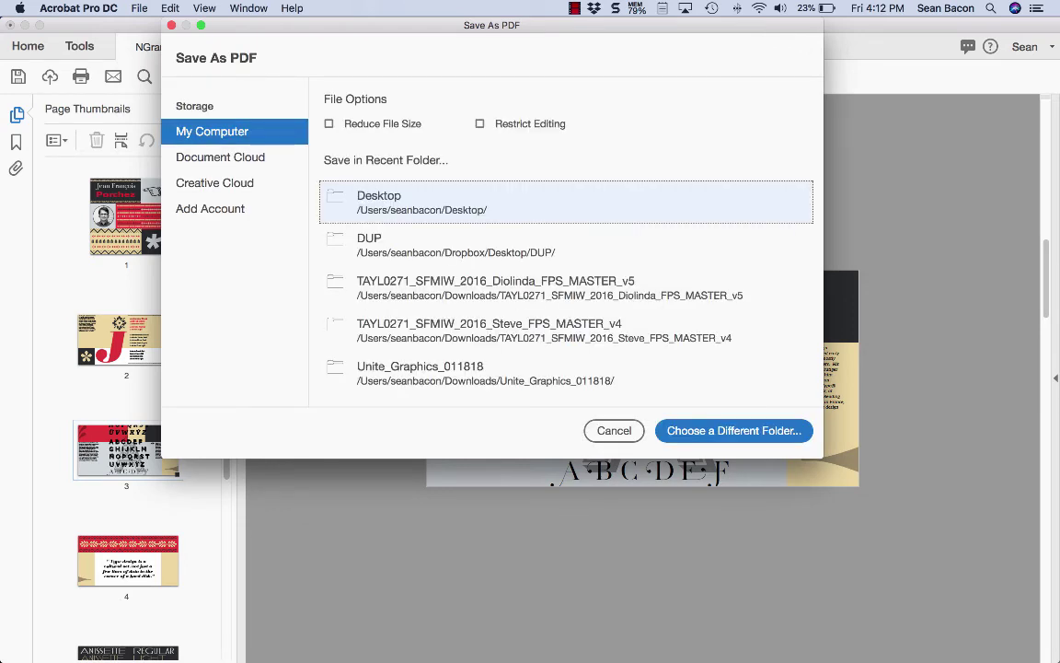
click(614, 430)
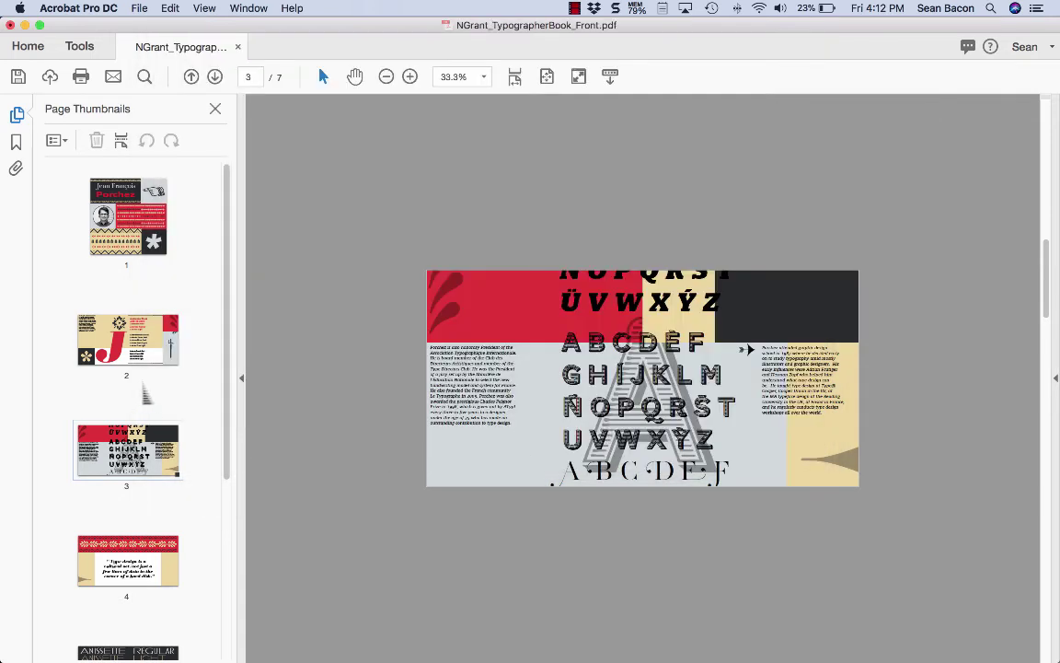
- Look over the PDF creation commands for combining files into a single PDF, and return to the first page thumbnails
scroll(147, 368, down, 5)
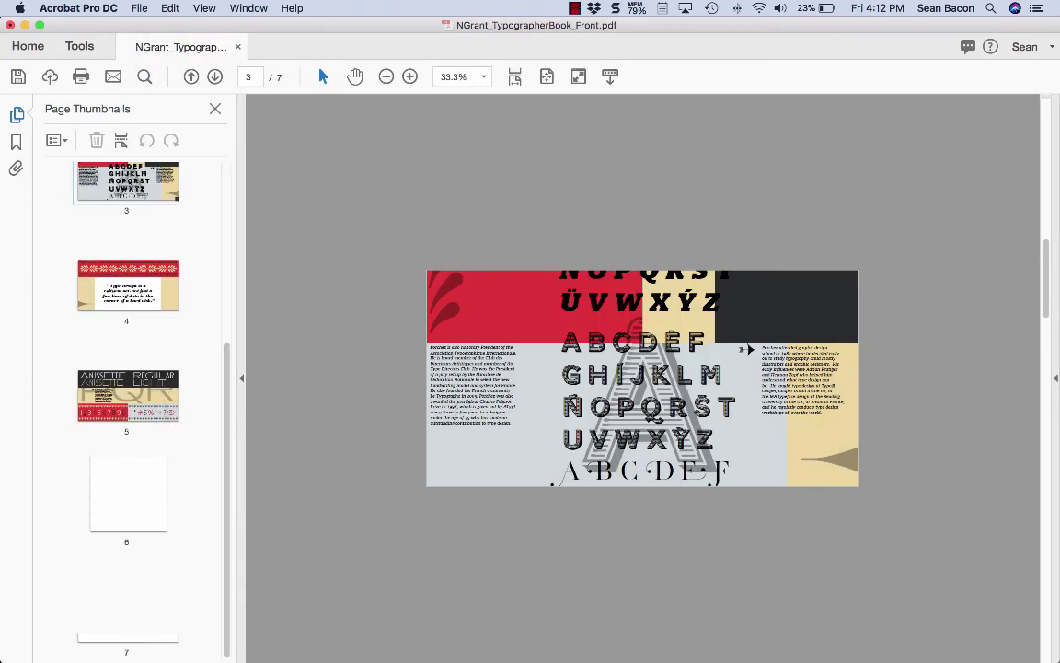
click(139, 8)
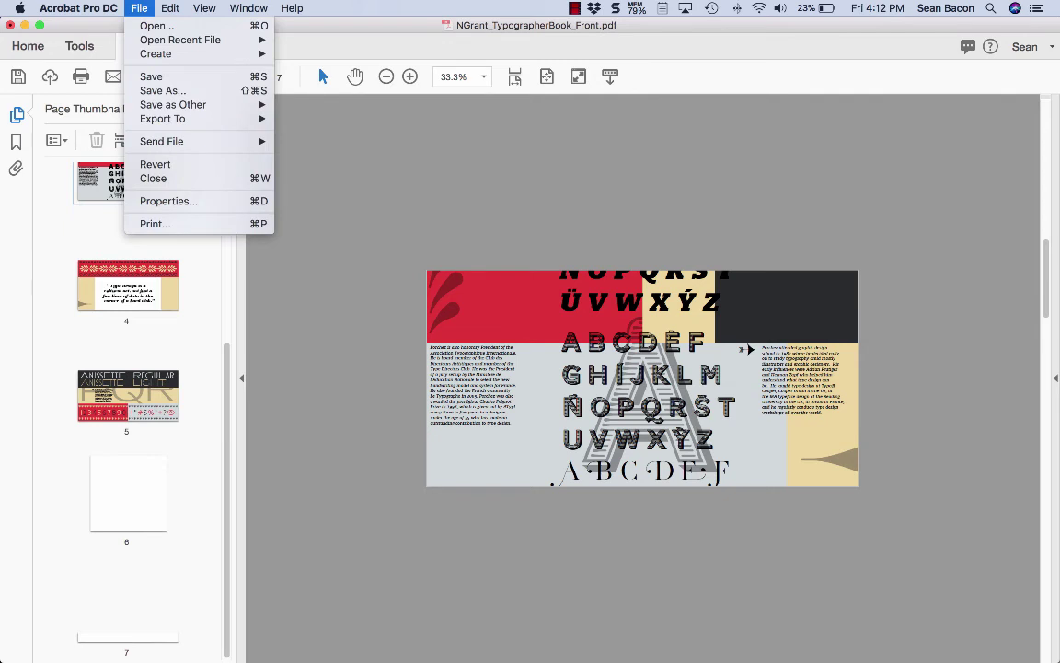
mouse_move(184, 53)
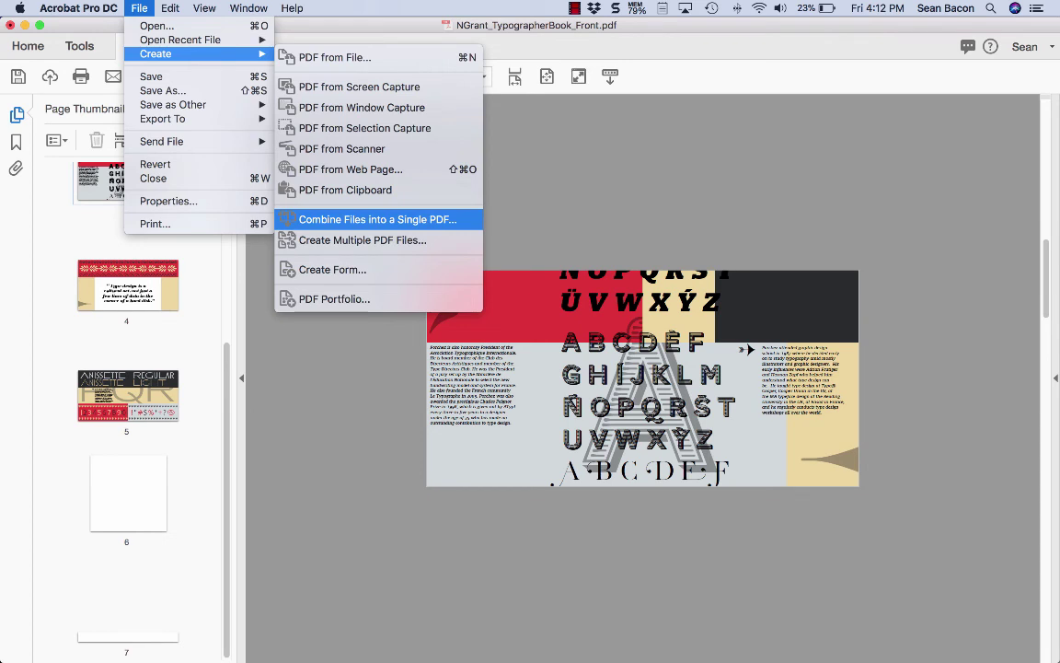
click(501, 311)
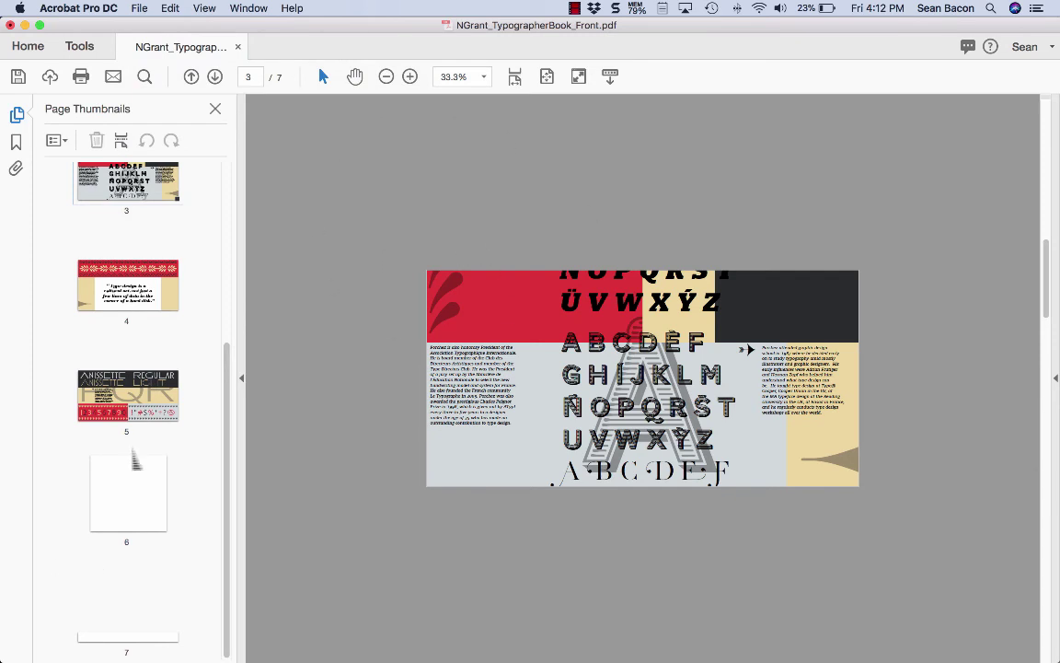
scroll(122, 409, up, 5)
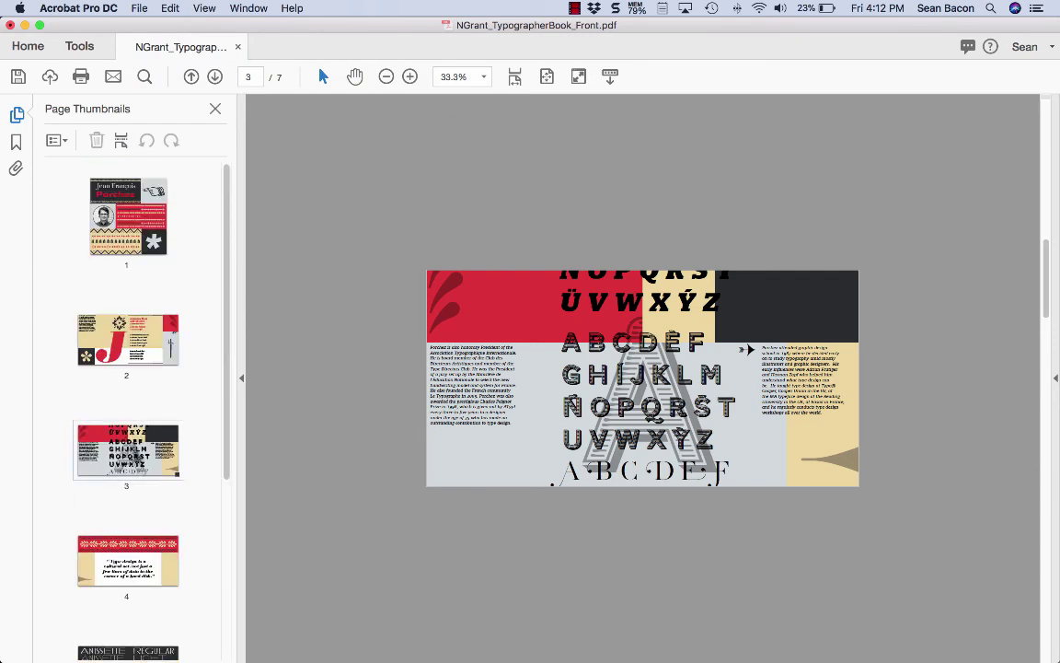